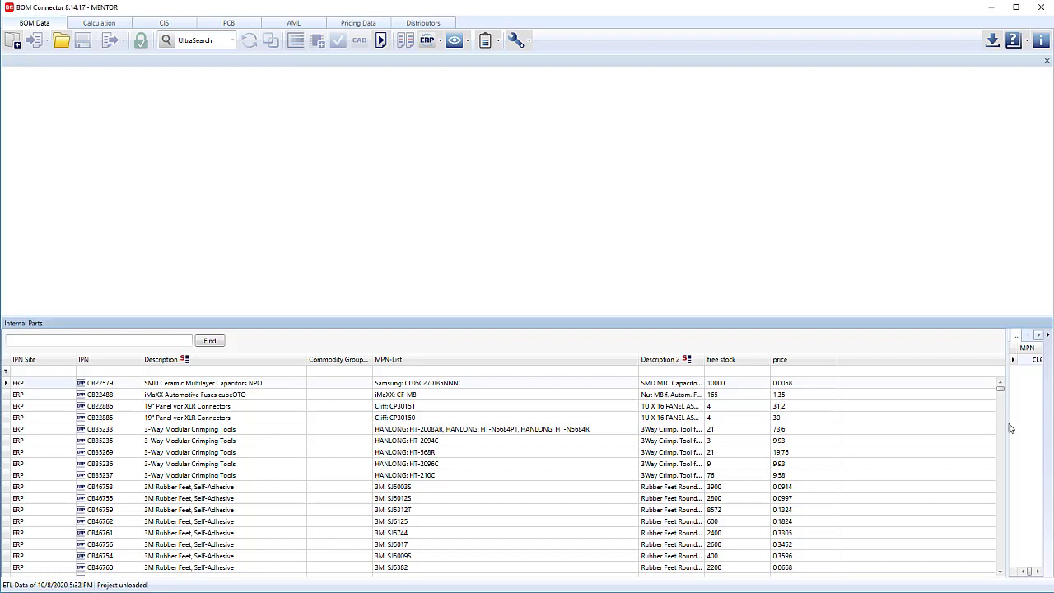
# Widen the MPN detail panel beside Internal Parts and narrow the MPN-List column
pyautogui.moveTo(1010, 428); pyautogui.dragTo(851, 435)
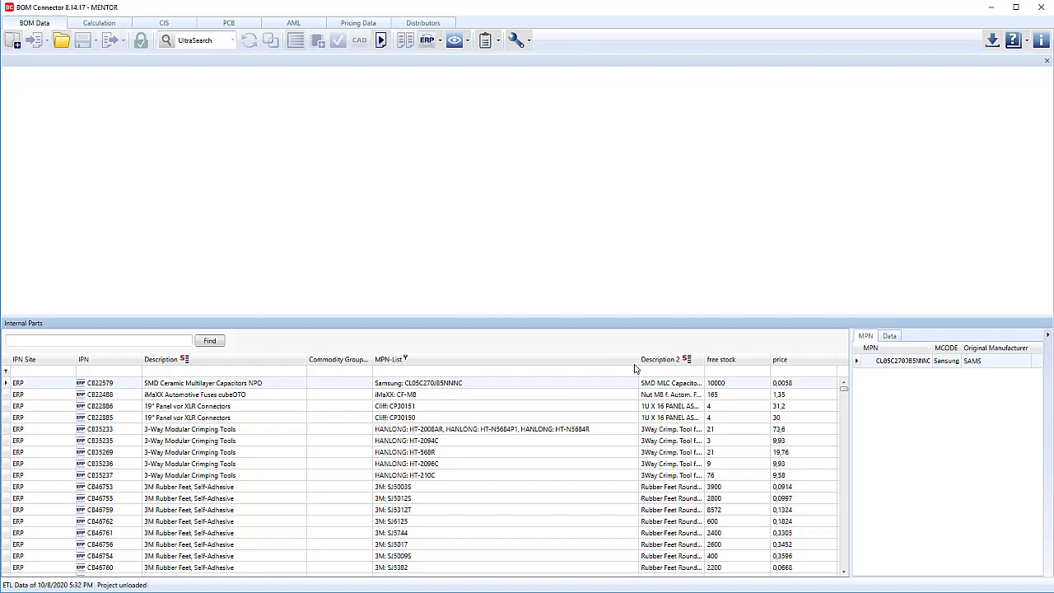
pyautogui.moveTo(640, 364); pyautogui.dragTo(528, 384)
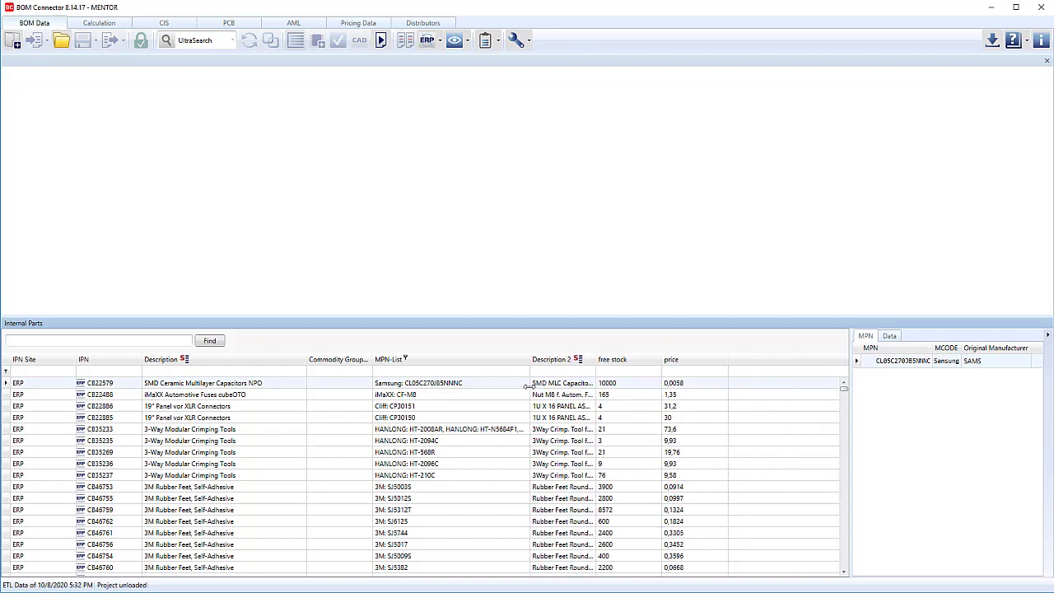
# Sort parts by free stock, widen Description 2, and check MPNs of CB37102, CB22913, CB22910
pyautogui.click(610, 360)
pyautogui.moveTo(596, 362); pyautogui.dragTo(710, 360)
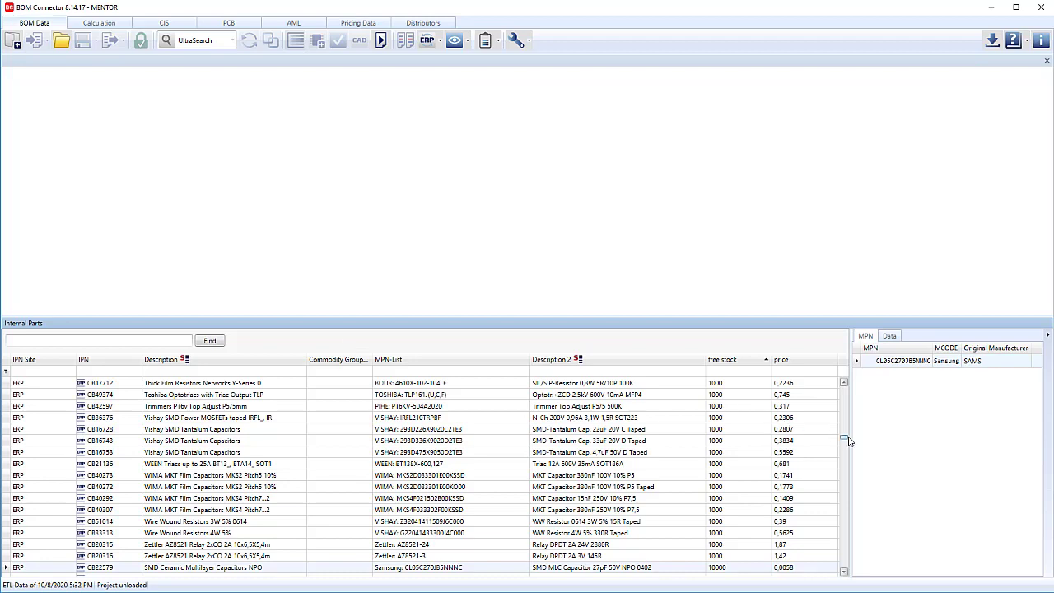
pyautogui.moveTo(848, 441); pyautogui.dragTo(844, 401)
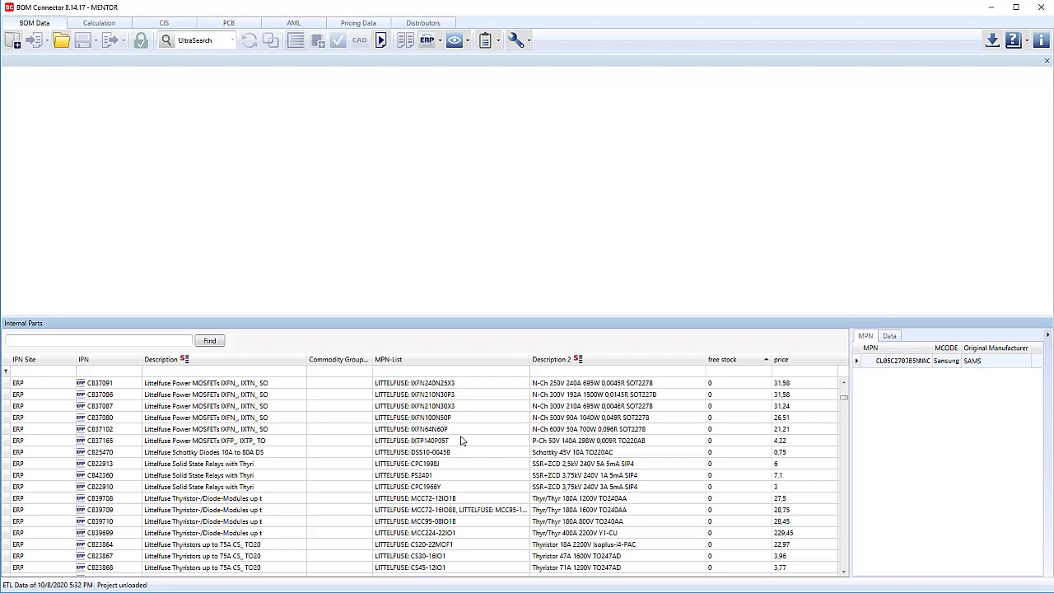
pyautogui.click(97, 430)
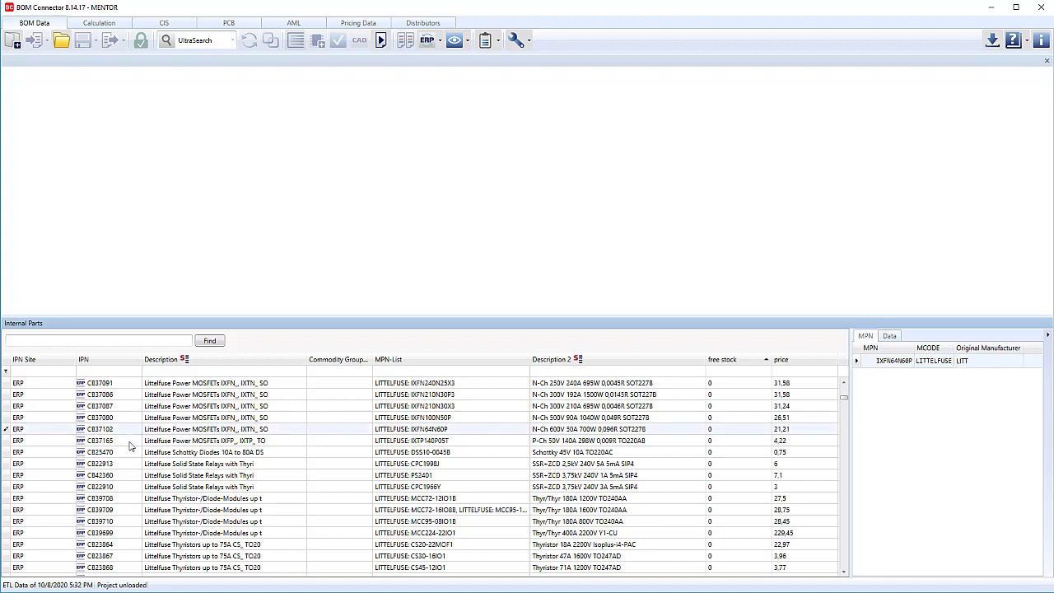
pyautogui.click(110, 464)
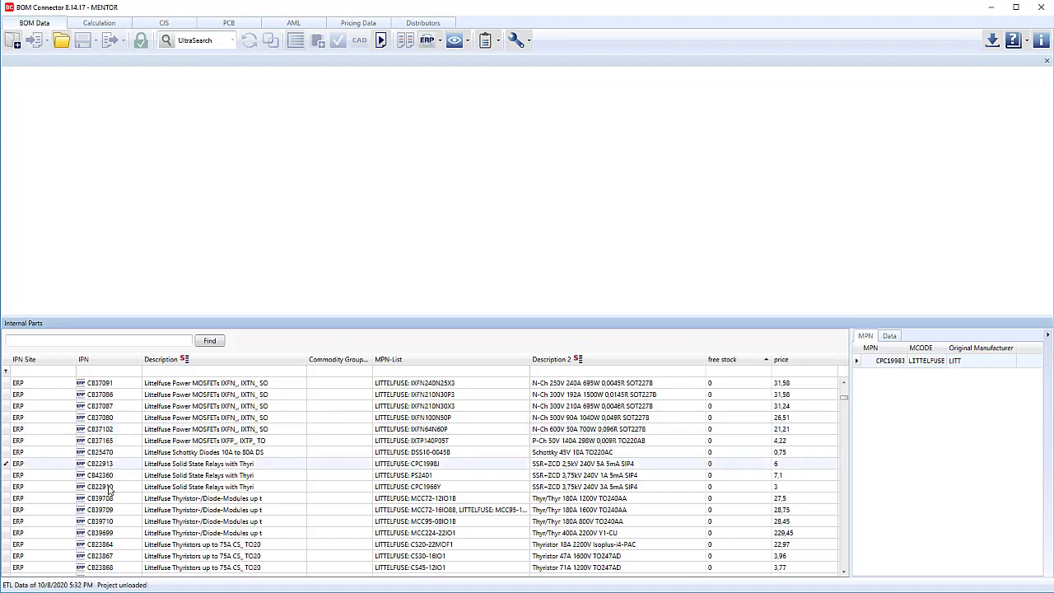
pyautogui.click(111, 487)
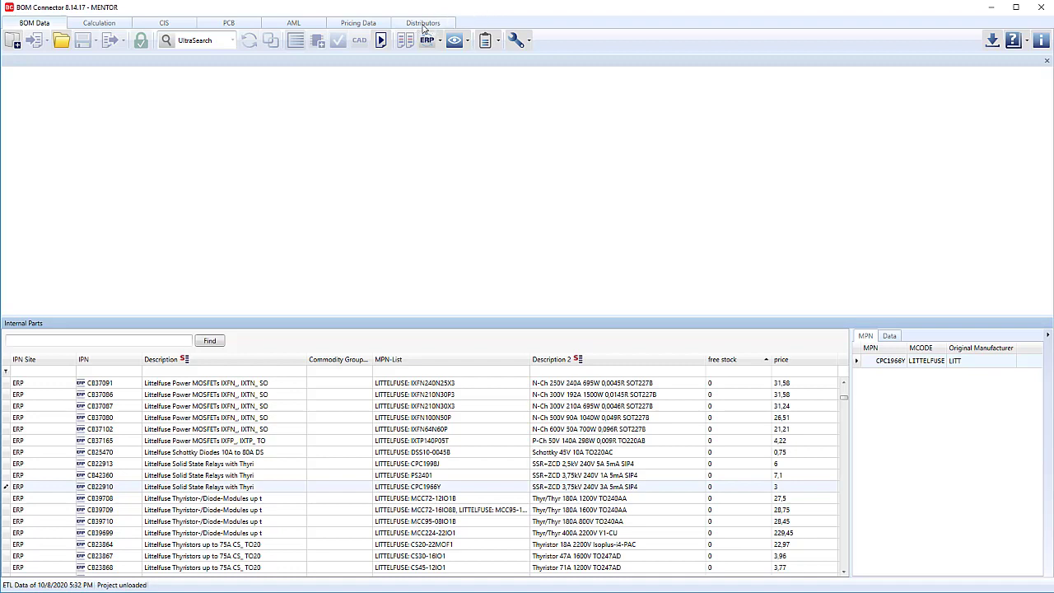
# Show the Distributors list with each distributor's priority, e-mail, language and LCX setting
pyautogui.click(448, 24)
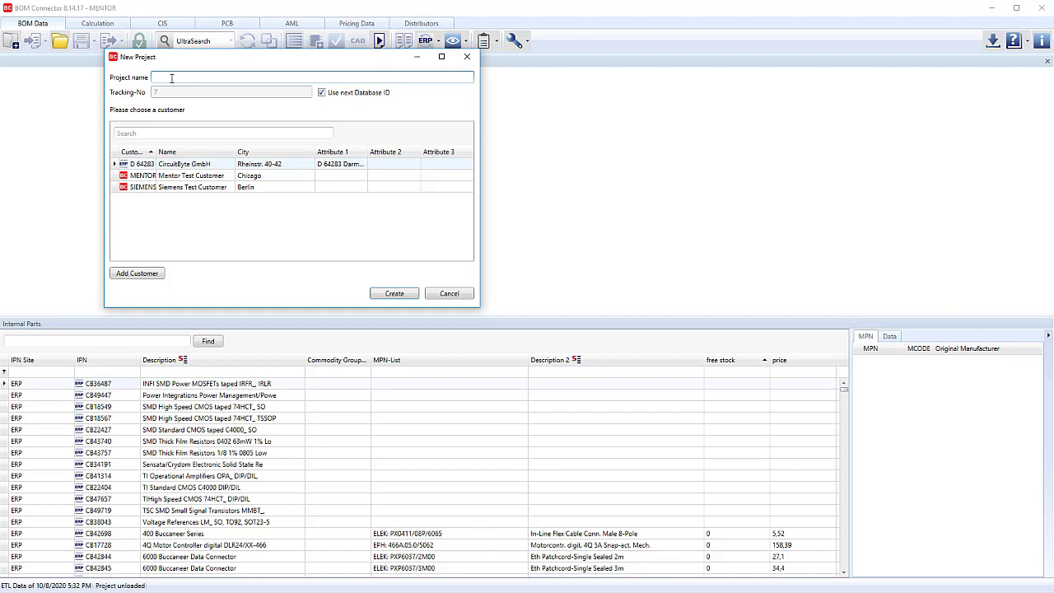
# Create a new project named 'Demo 2' for the Siemens Test Customer
pyautogui.write('Demo 2')
pyautogui.click(141, 190)
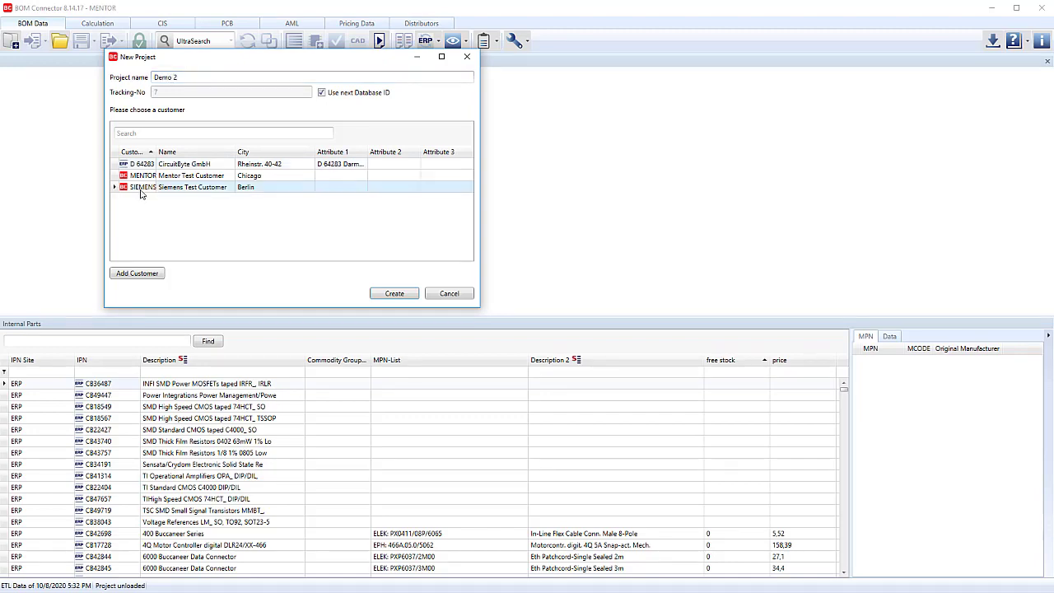
pyautogui.click(393, 293)
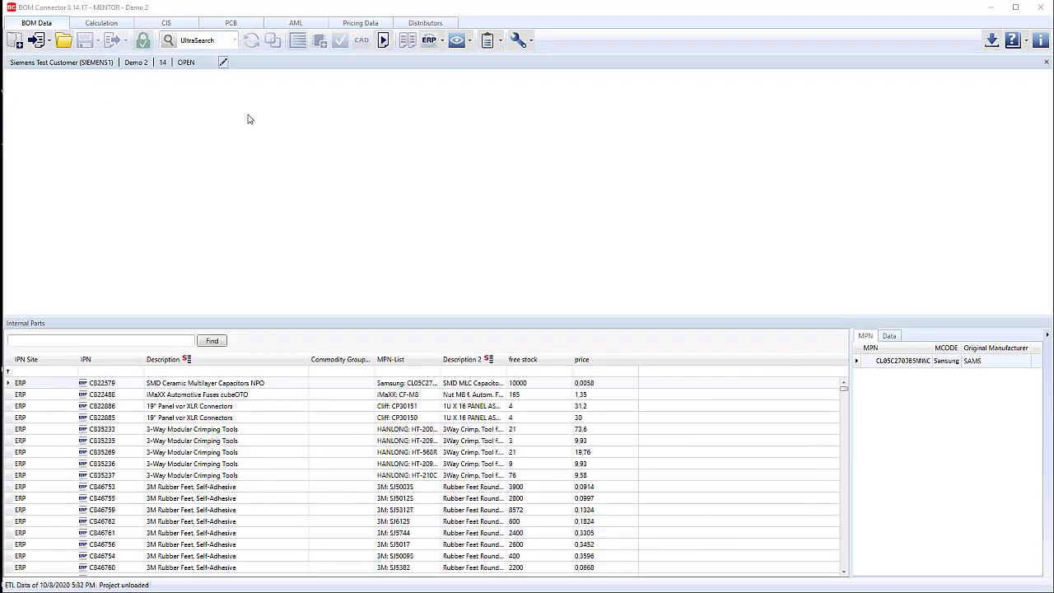
# Set Demo 2's state to IN_WORK and its deadline to 11/4/2020
pyautogui.click(224, 63)
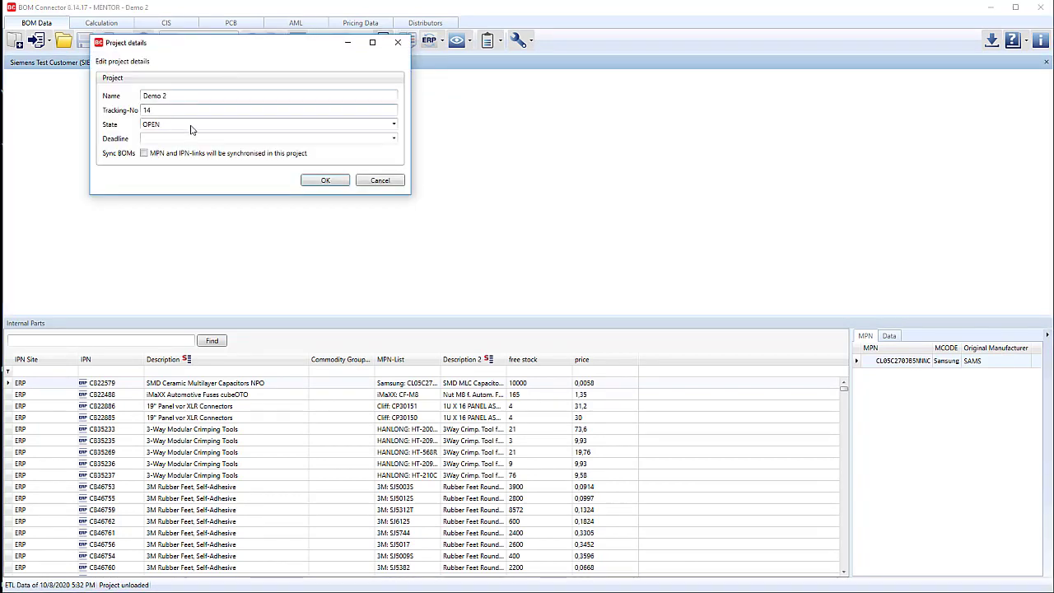
pyautogui.click(393, 126)
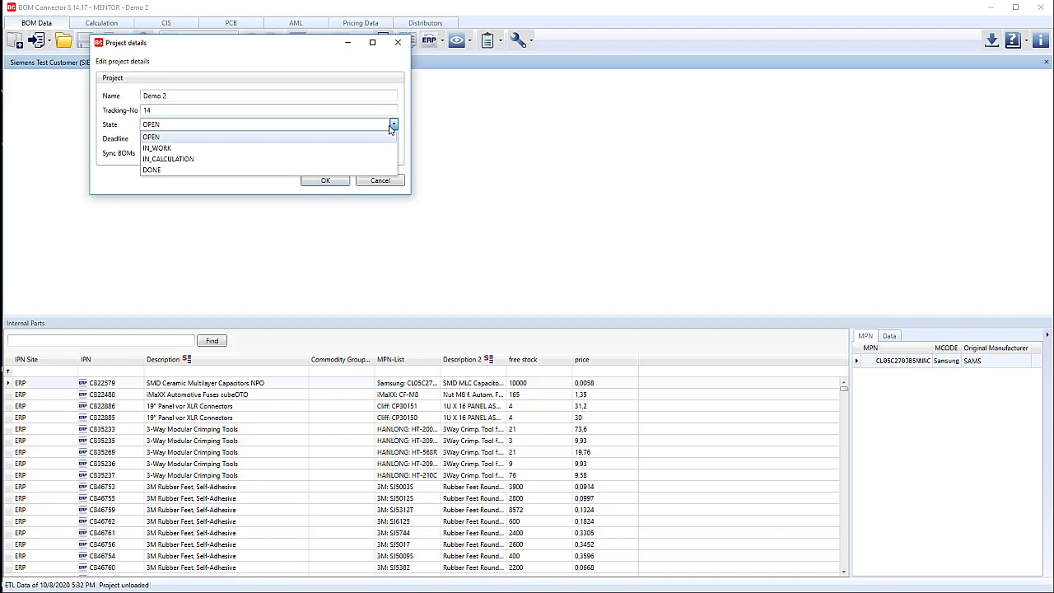
pyautogui.click(169, 149)
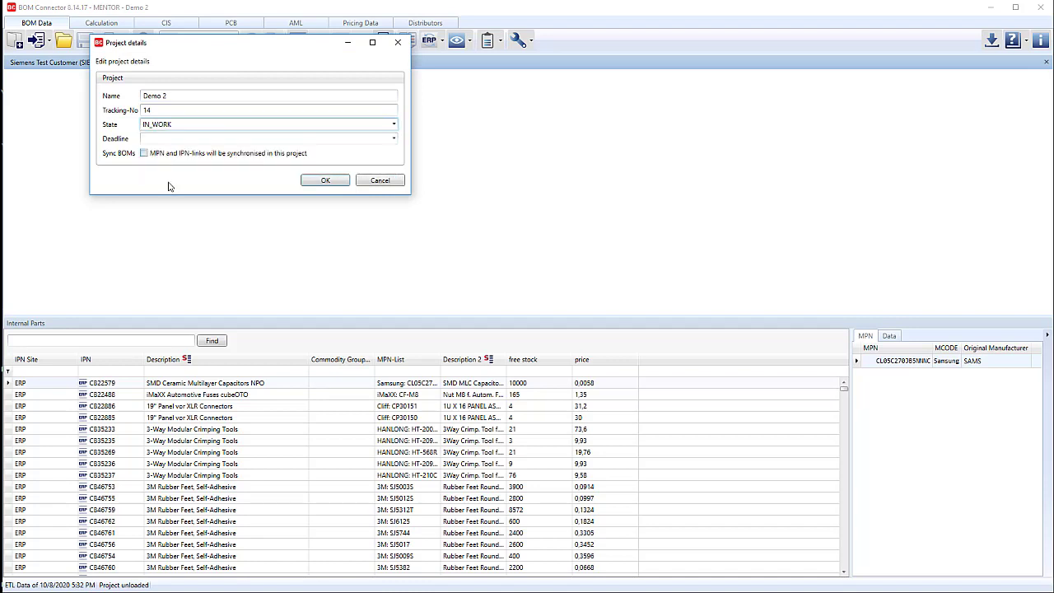
pyautogui.click(394, 139)
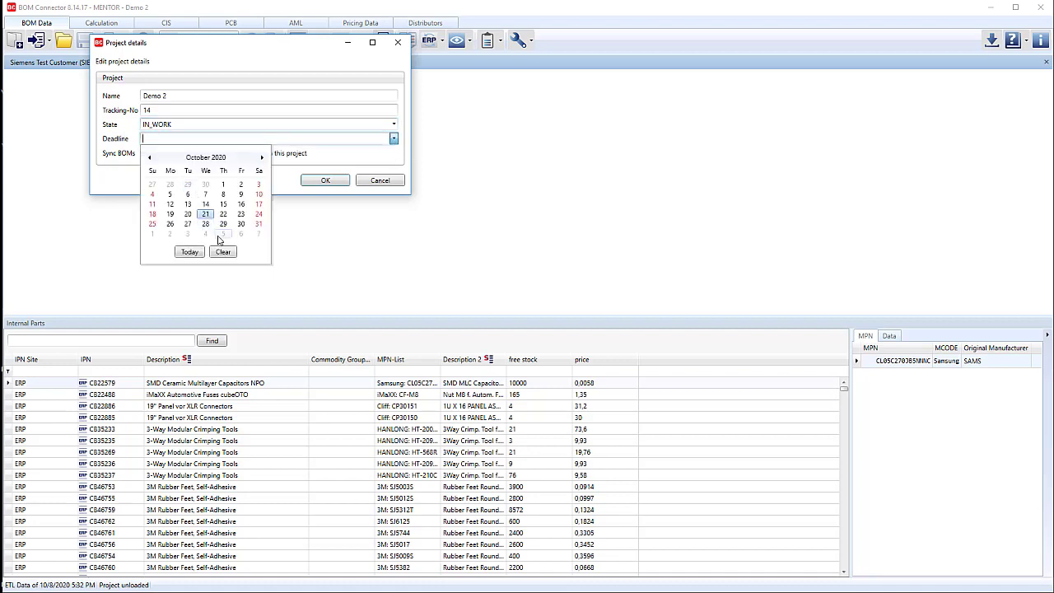
pyautogui.click(205, 234)
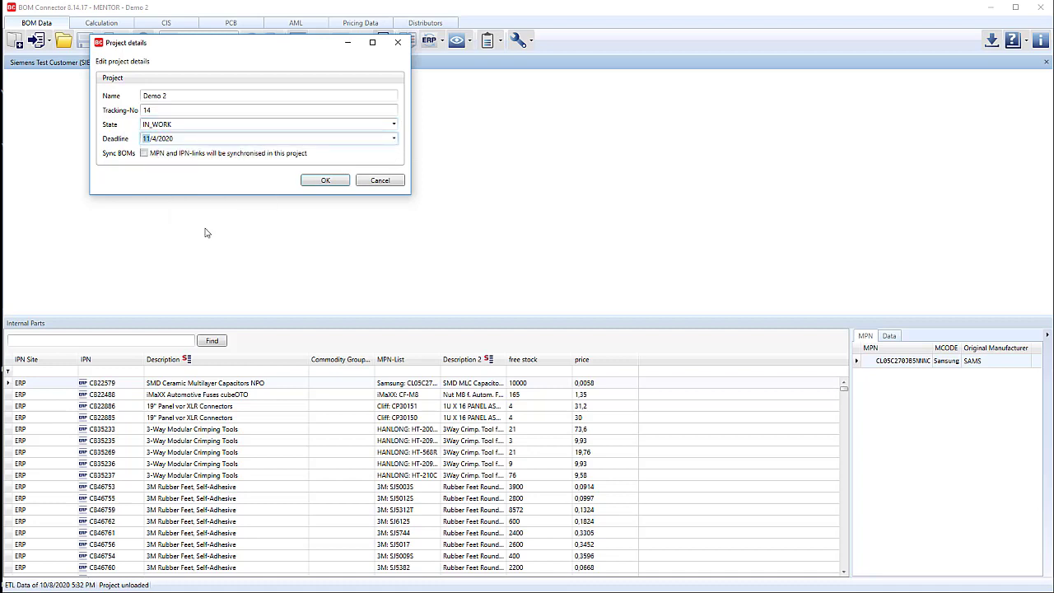
pyautogui.click(321, 181)
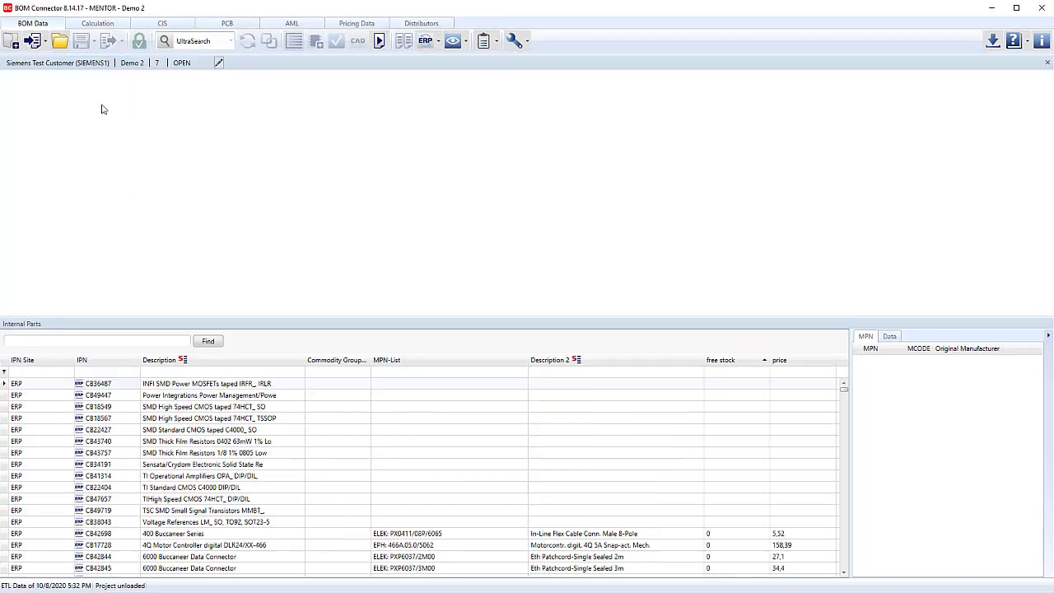
# Import the Assy-001 assembly's CAD data from MSS into Demo 2
pyautogui.click(39, 42)
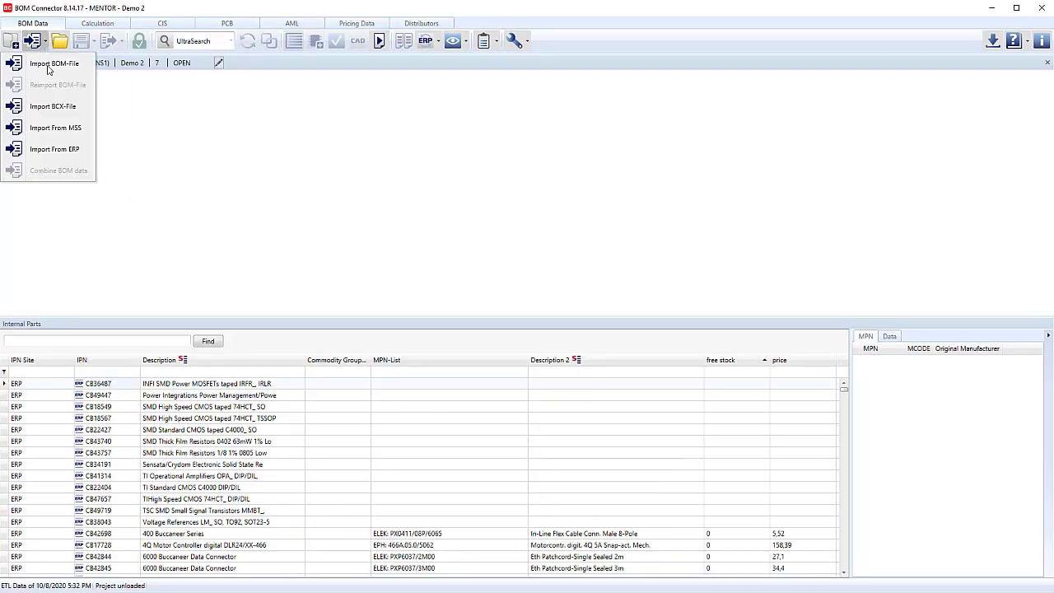
pyautogui.click(75, 135)
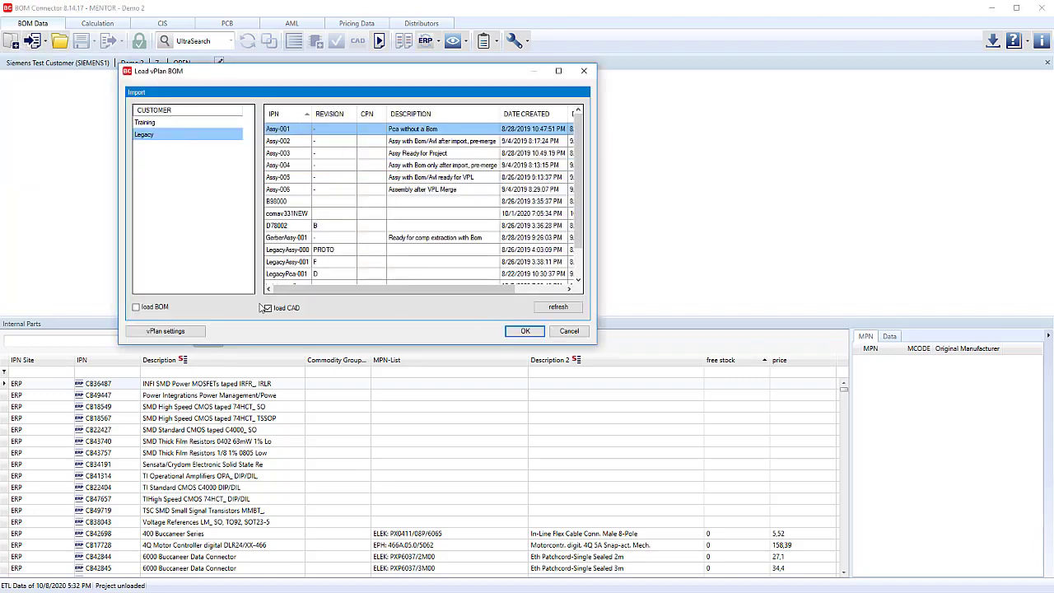
pyautogui.click(533, 335)
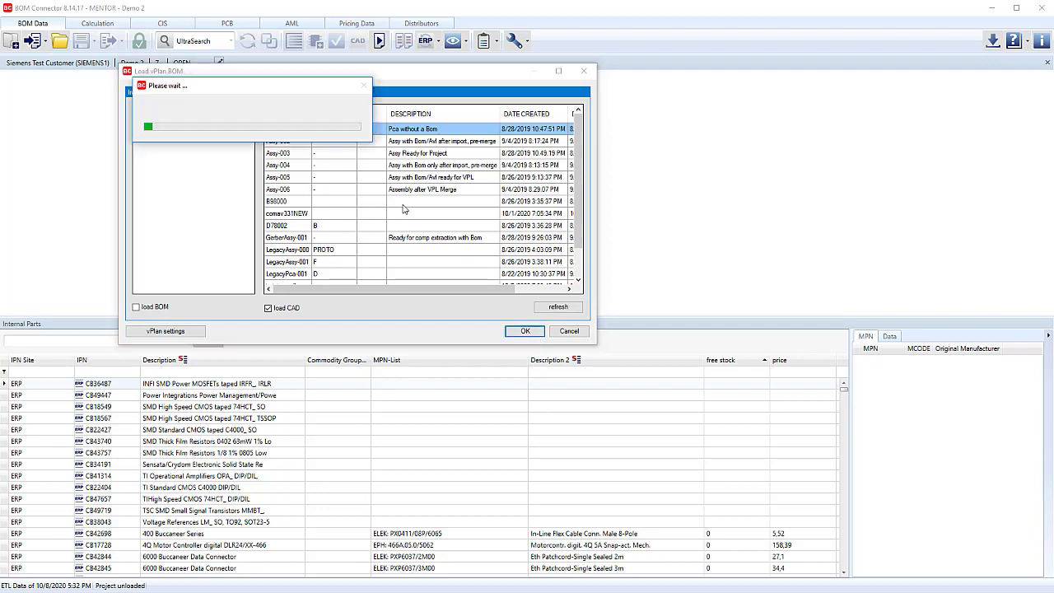
# Review the loaded PCB board layout, then go back to BOM Data
pyautogui.click(229, 23)
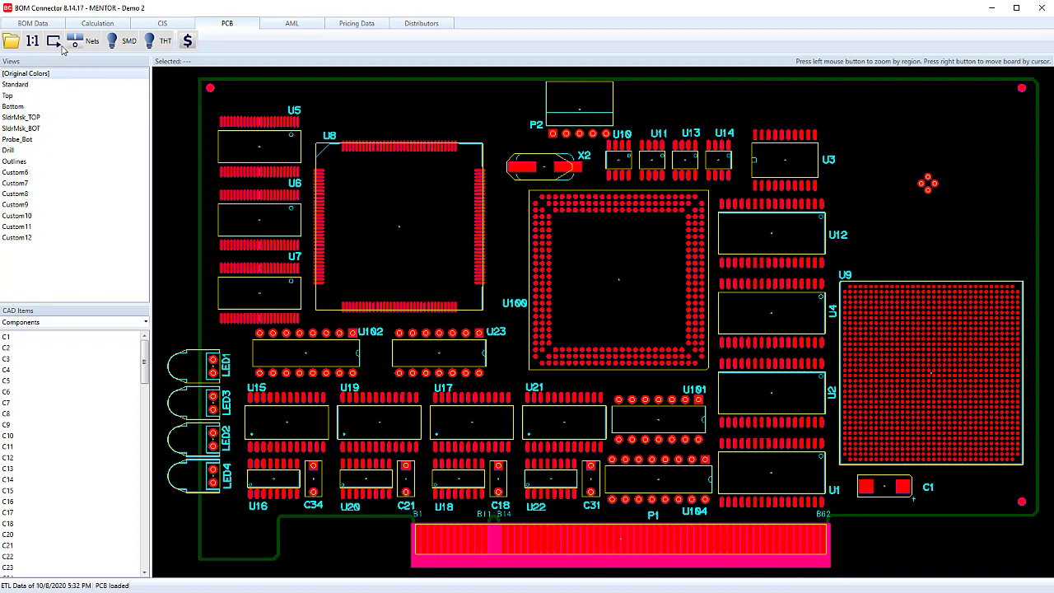
pyautogui.click(48, 25)
pyautogui.click(43, 42)
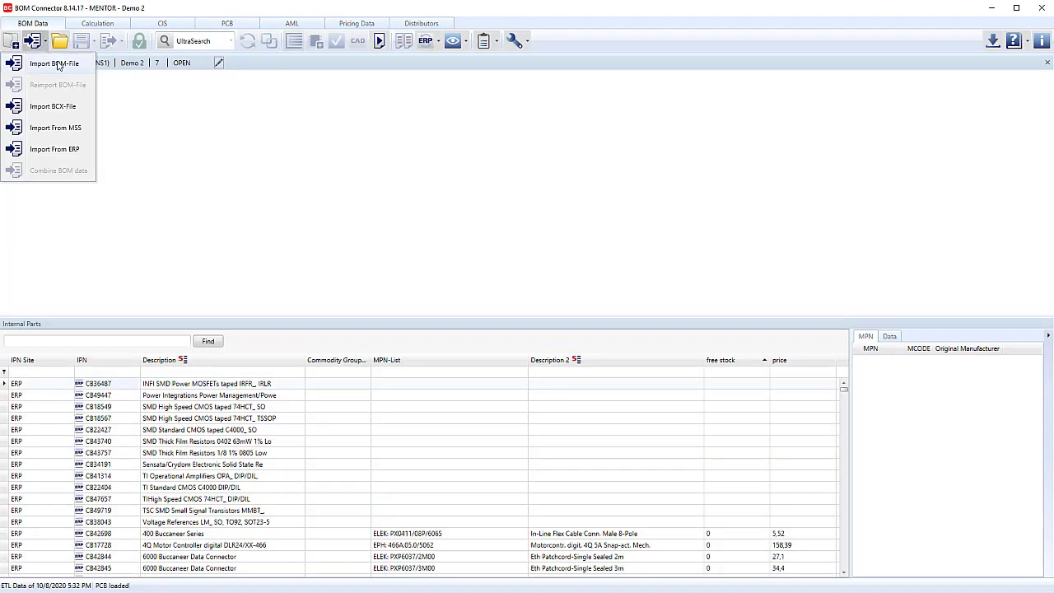
# Load BC-DEMO.csv into the BOM import view, scroll to Status, and open MPN format settings
pyautogui.click(59, 64)
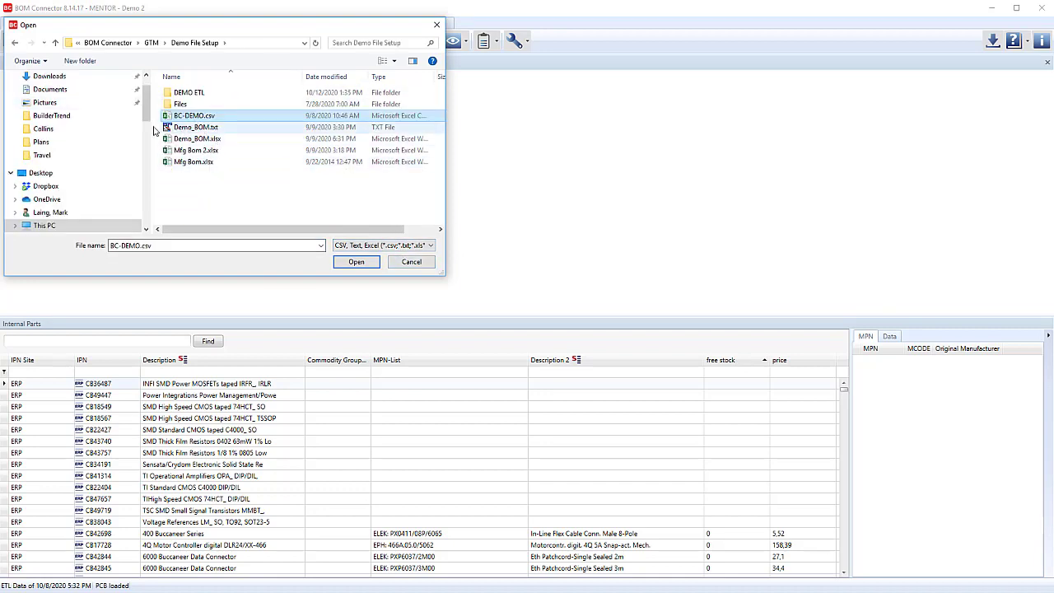
pyautogui.click(365, 267)
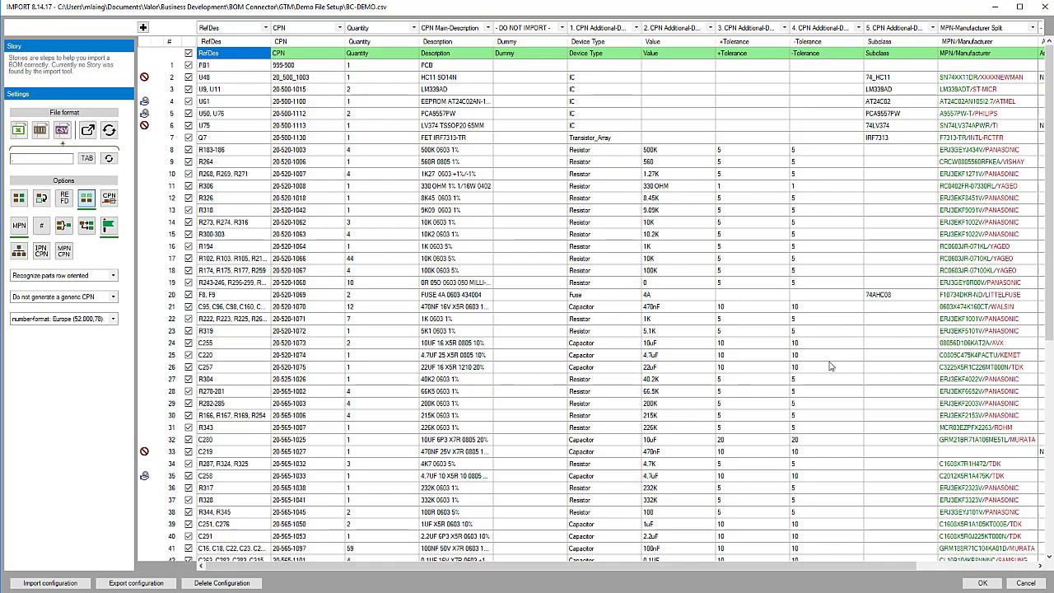
pyautogui.moveTo(836, 567); pyautogui.dragTo(956, 566)
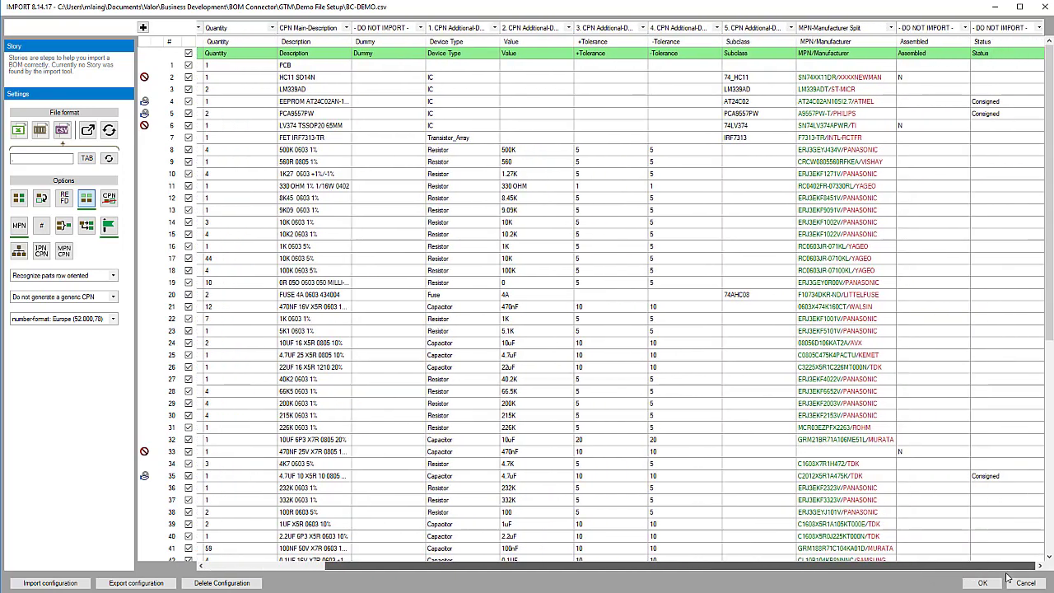
pyautogui.doubleClick(823, 41)
# Use '/' as the MPN–manufacturer separator and flag Status Consigned parts as consigned
pyautogui.click(439, 235)
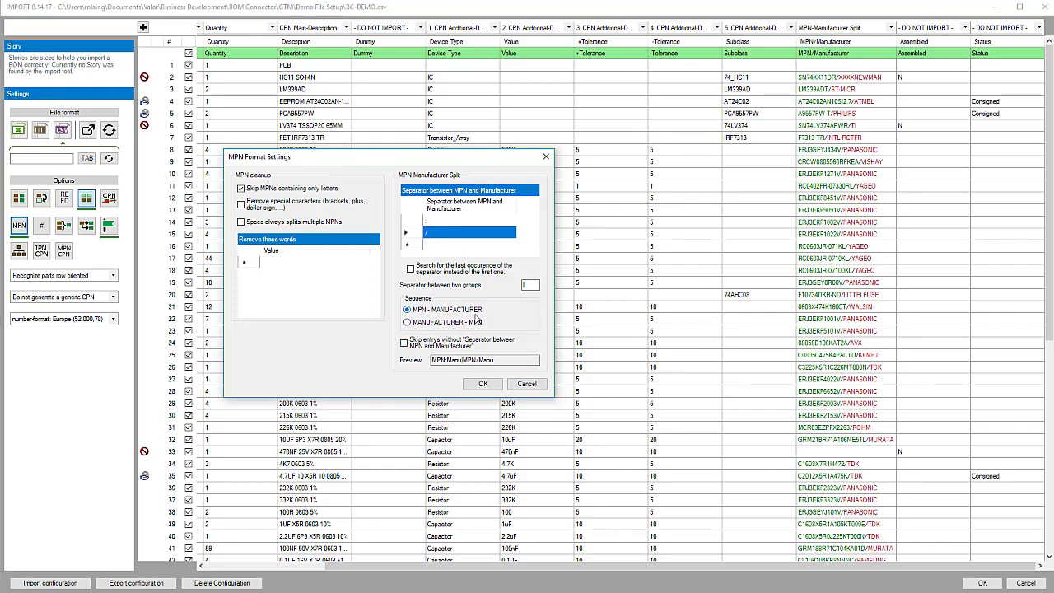
pyautogui.click(484, 384)
pyautogui.rightClick(882, 115)
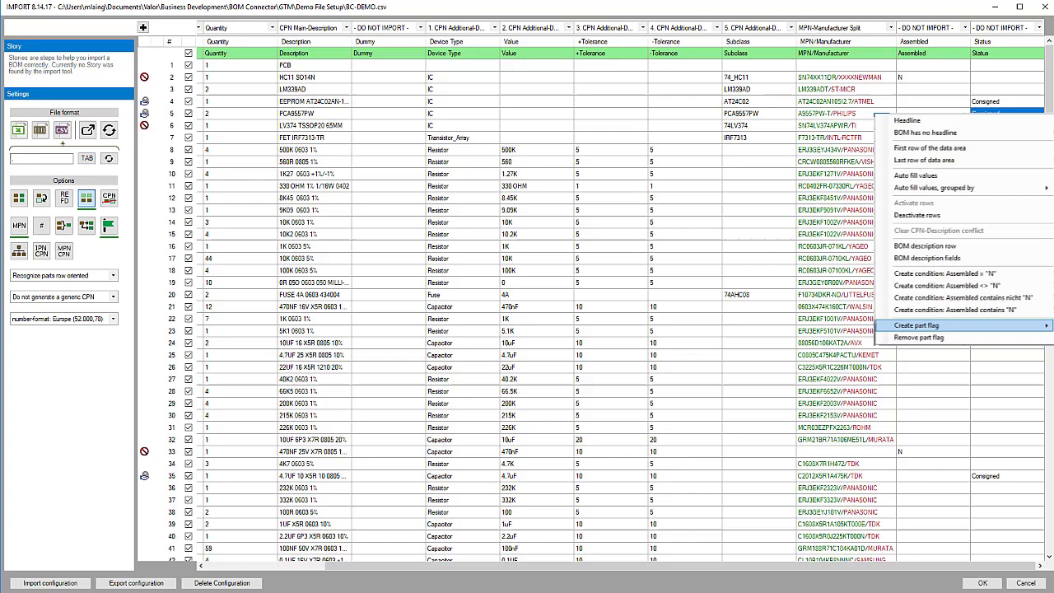
pyautogui.moveTo(947, 325)
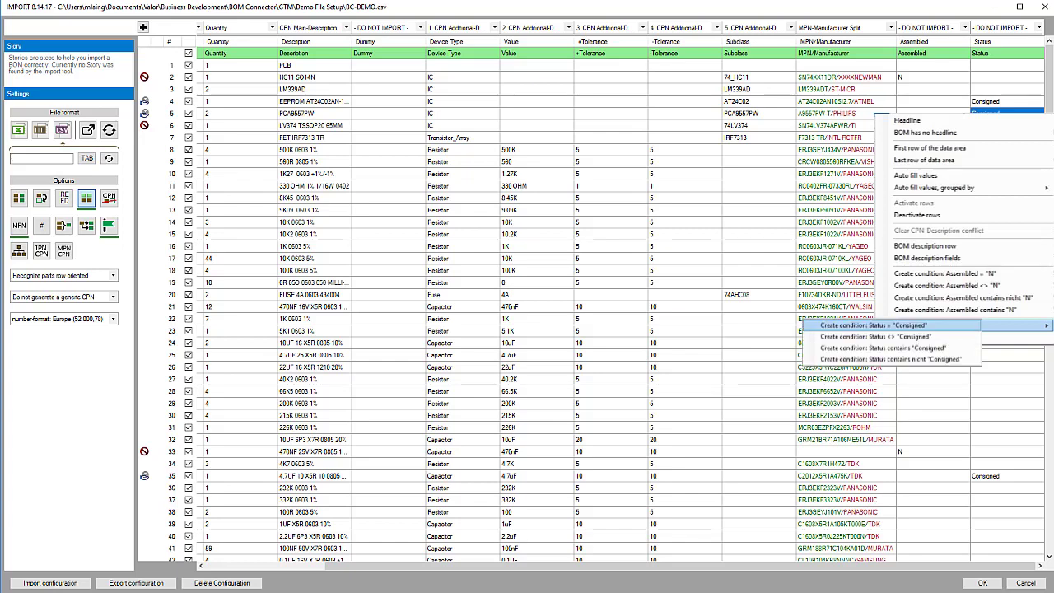
pyautogui.click(873, 326)
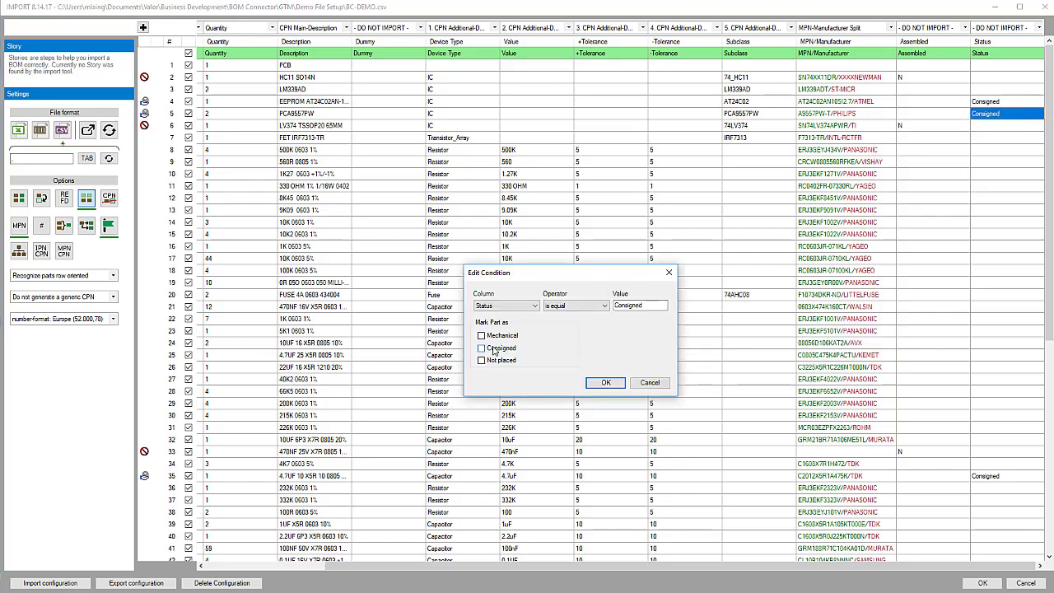
pyautogui.click(605, 387)
# Add a part-flag condition marking parts with Assembled = N as Not placed
pyautogui.rightClick(891, 126)
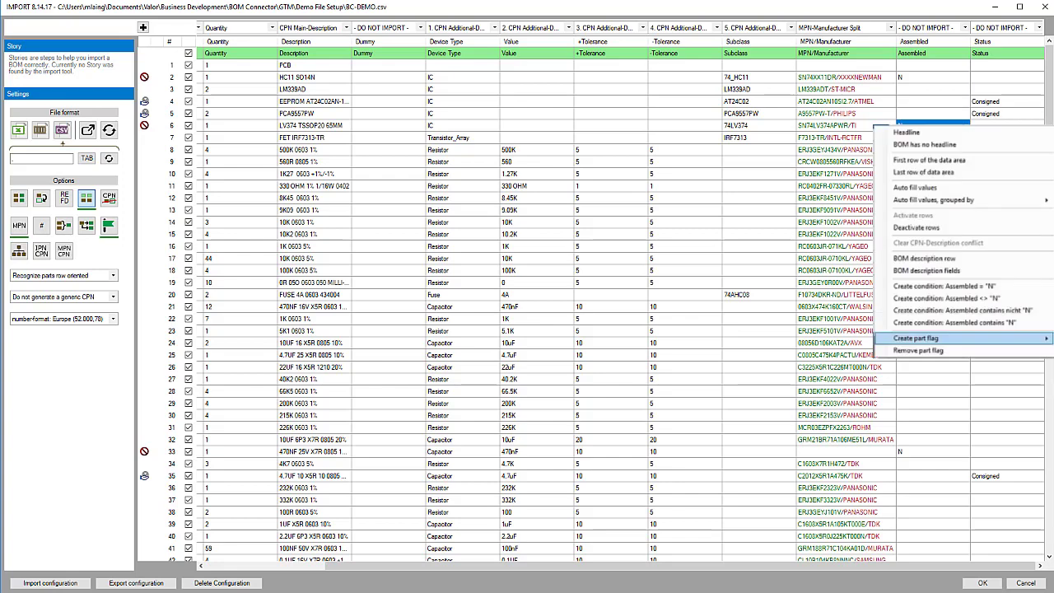
pyautogui.moveTo(916, 337)
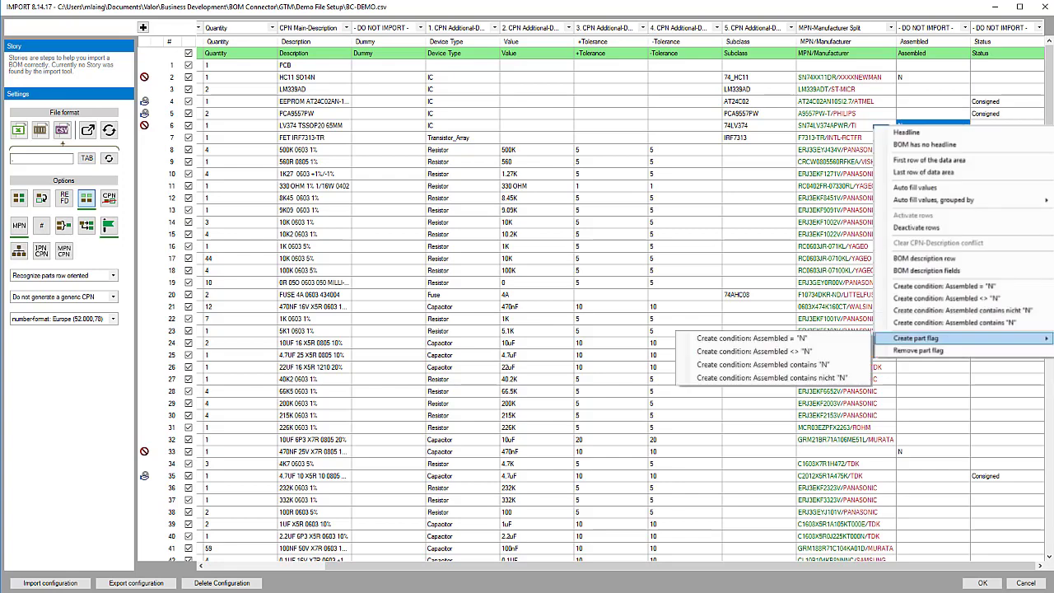
pyautogui.click(751, 338)
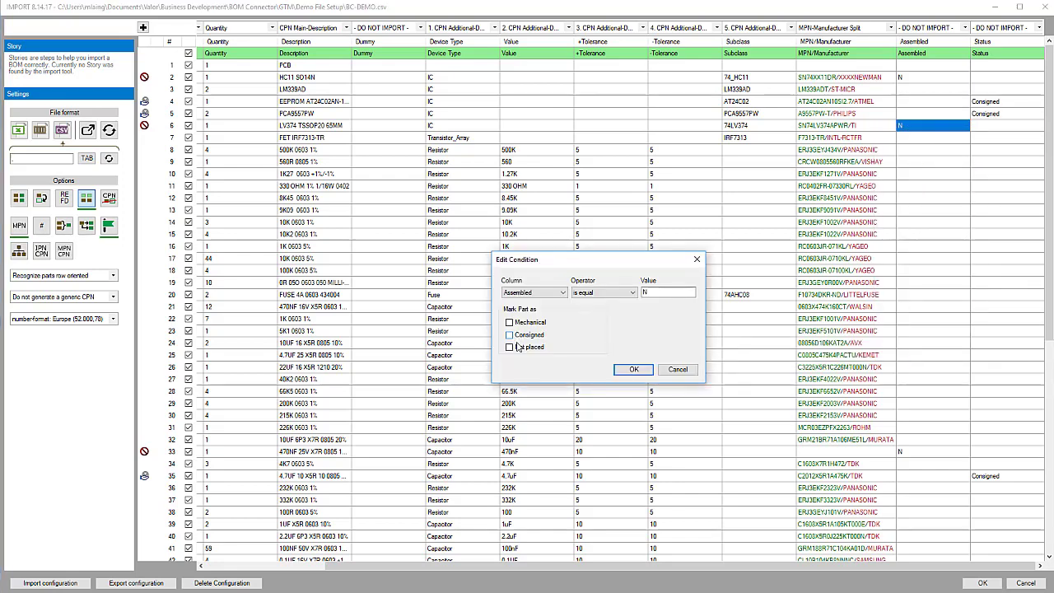
pyautogui.click(509, 347)
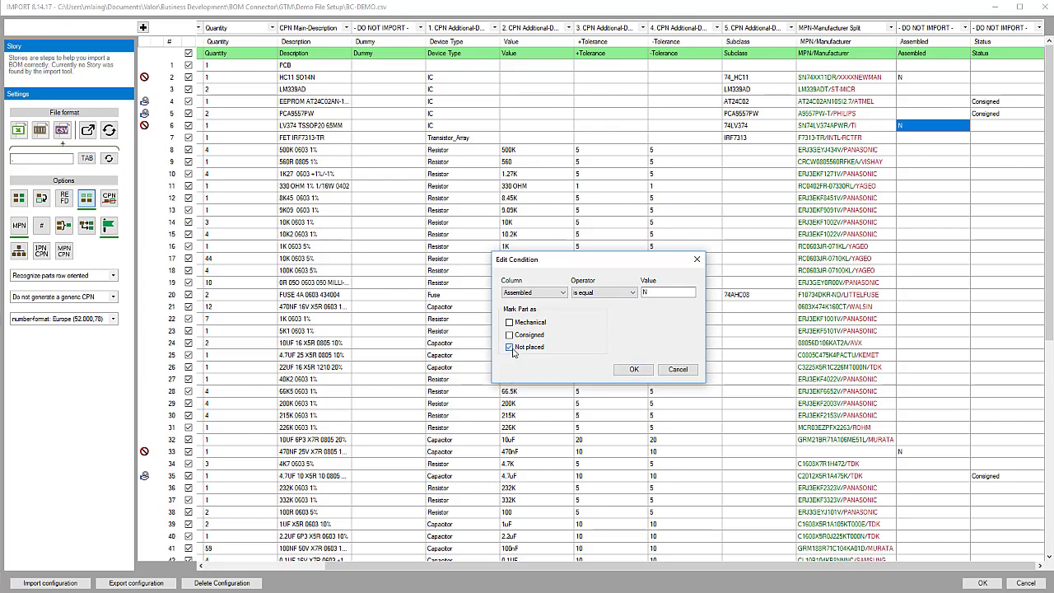
pyautogui.click(633, 370)
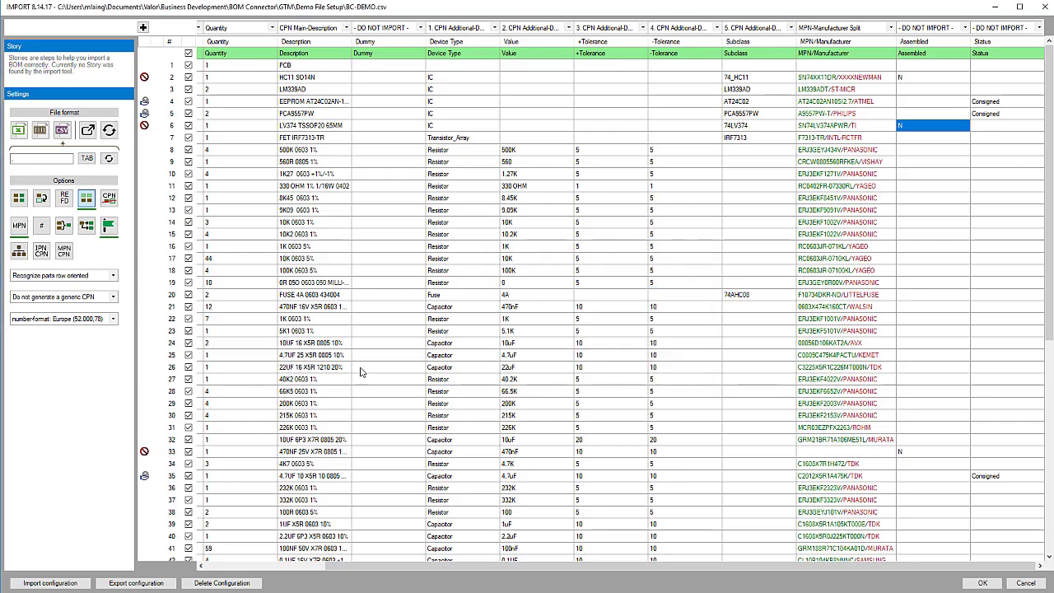
# Complete the BC-DEMO.csv import into Demo 2's BOM
pyautogui.click(984, 583)
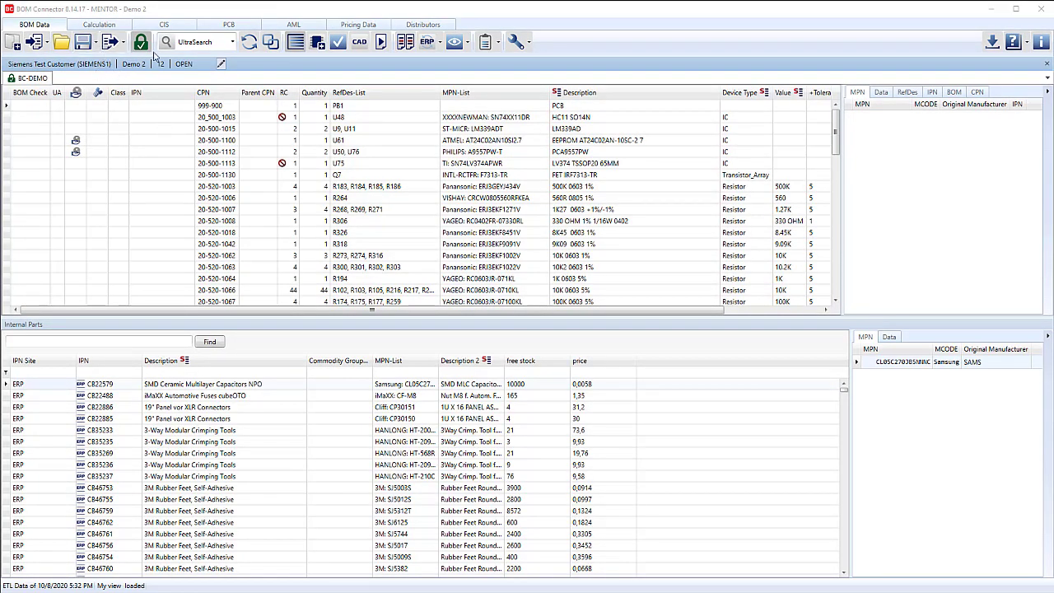
pyautogui.click(37, 42)
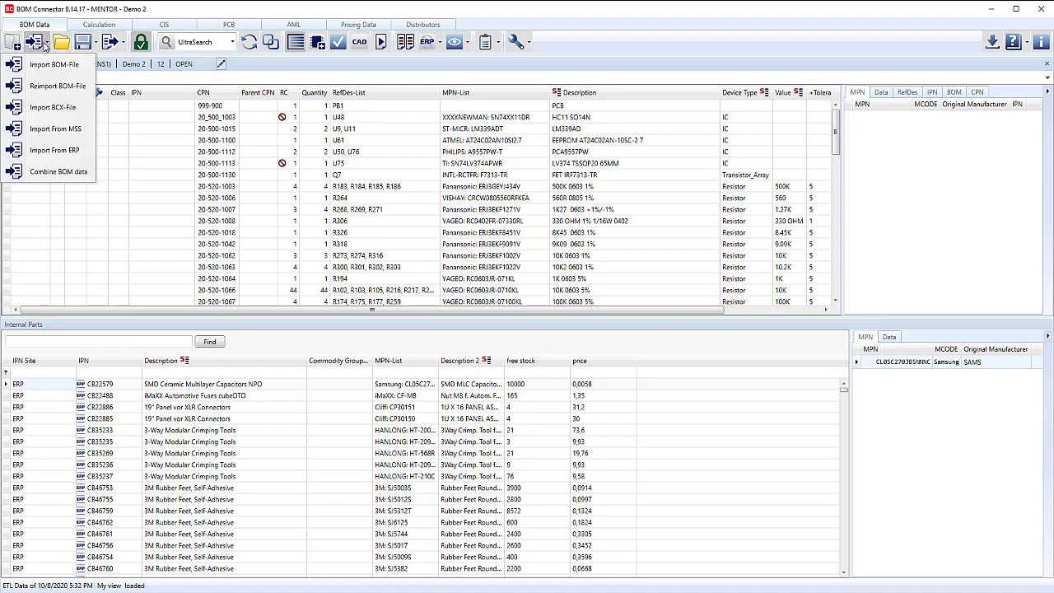
# Load the assembly's vPlan CAD data from MSS and display the PCB layout
pyautogui.click(70, 135)
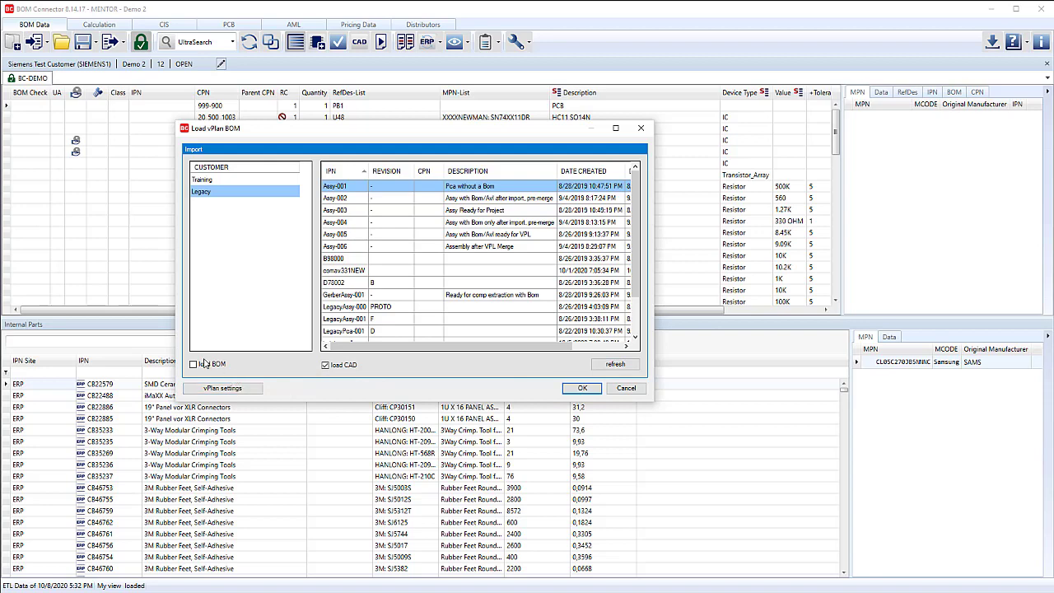
pyautogui.click(585, 389)
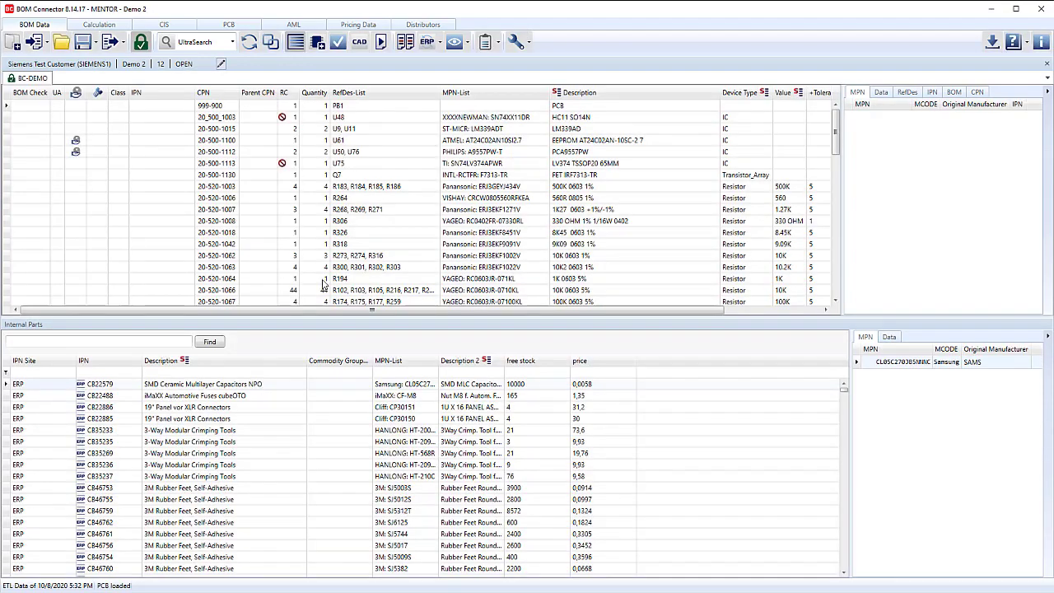
pyautogui.click(230, 24)
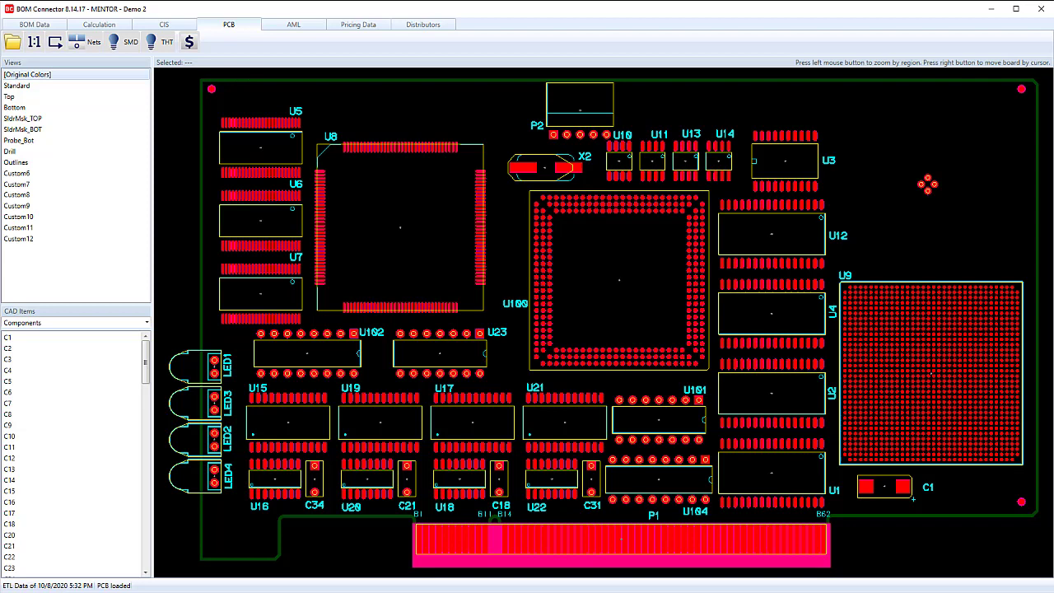
# Switch to BOM Compact View and show part U9 on the board layout
pyautogui.click(35, 25)
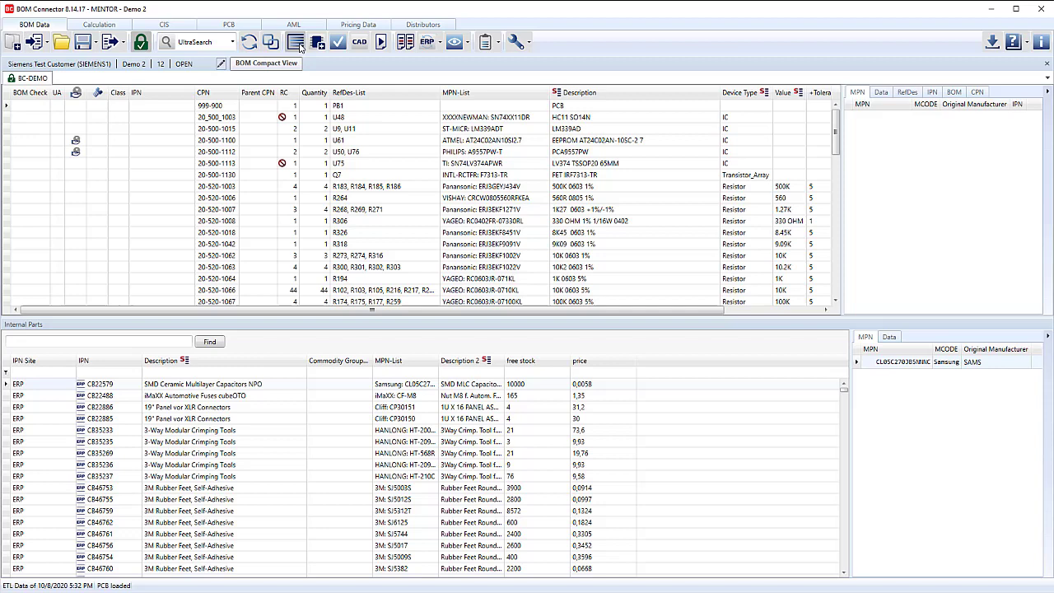
pyautogui.click(298, 46)
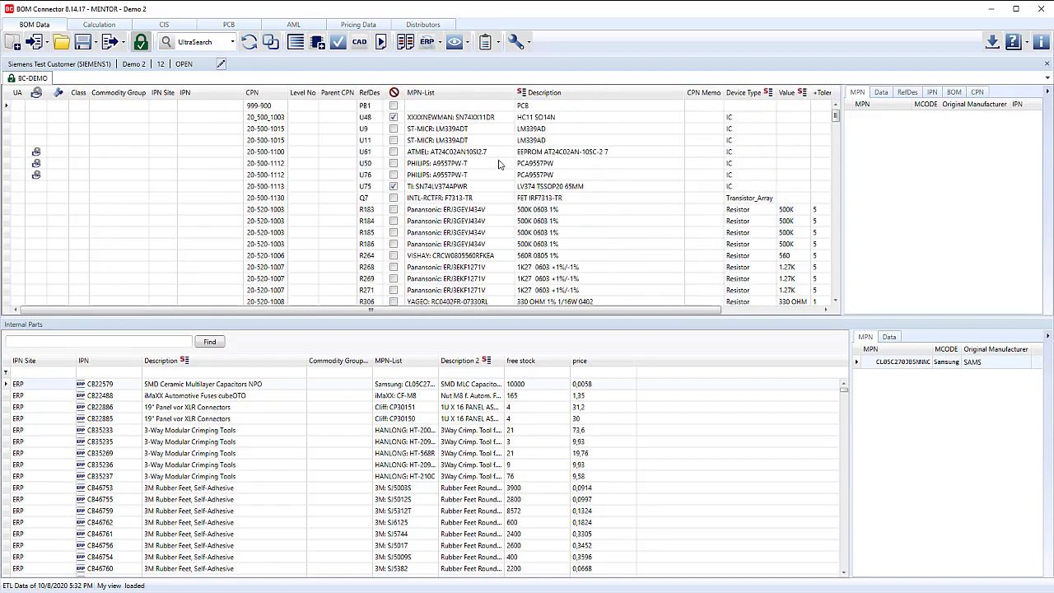
pyautogui.rightClick(373, 130)
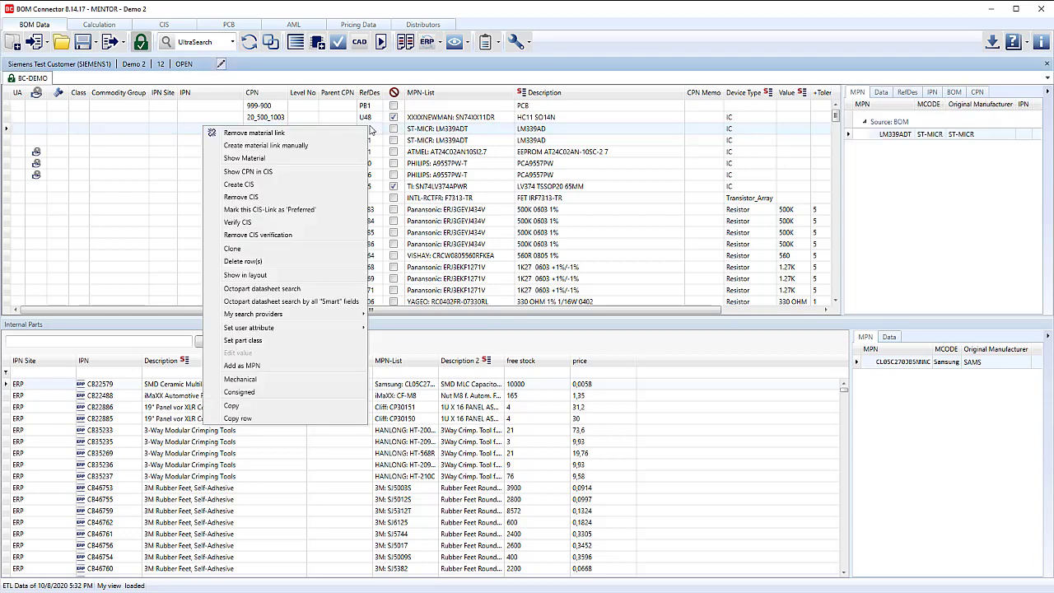
pyautogui.click(246, 275)
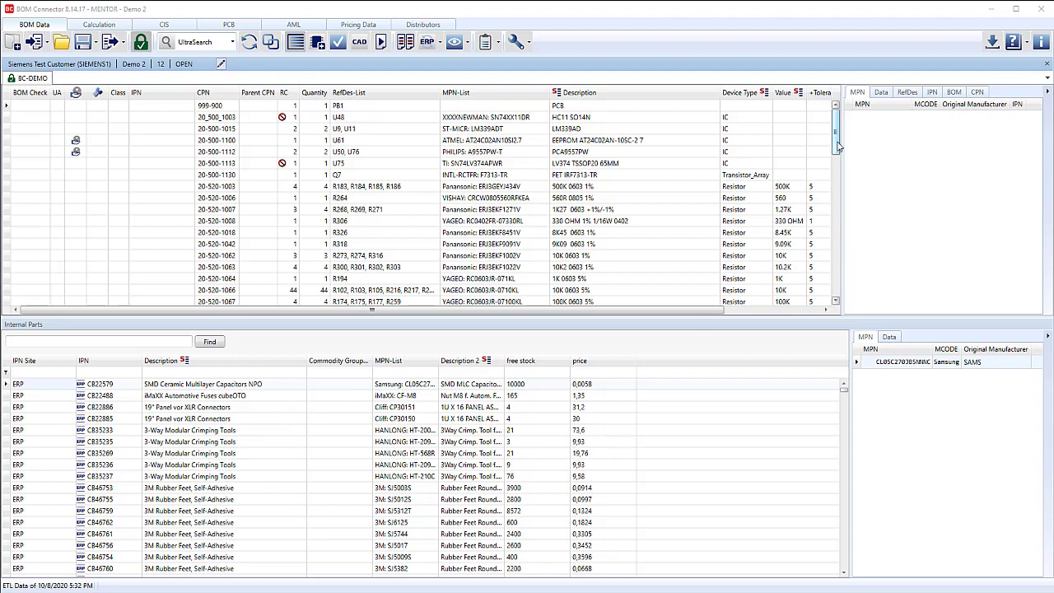
# Run the selected BOM checks, sort the BOM Check column so QtyMismatch parts come first, and widen it
pyautogui.moveTo(839, 146); pyautogui.dragTo(835, 202)
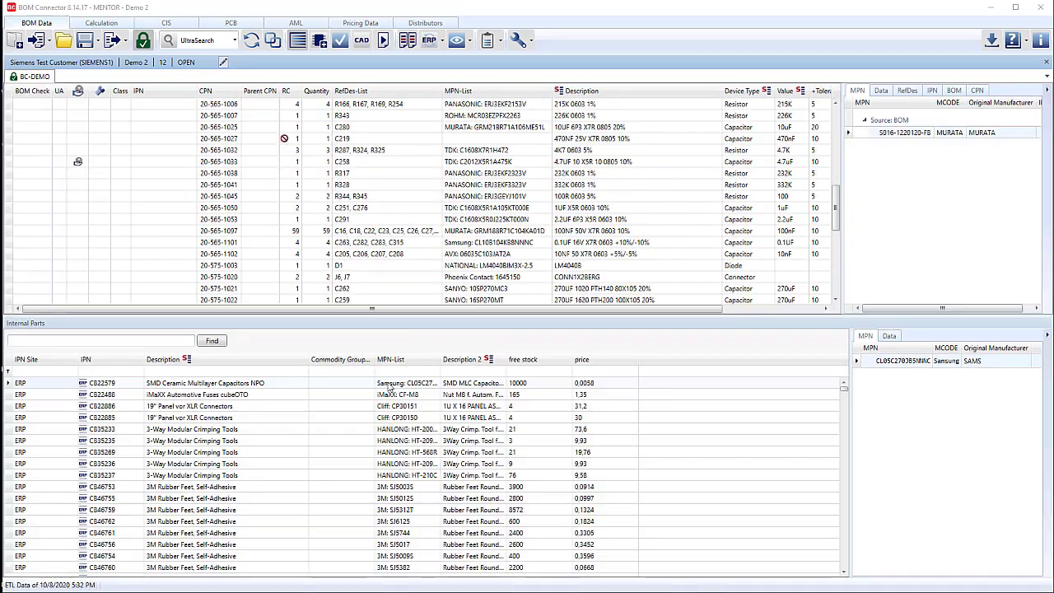
pyautogui.click(340, 42)
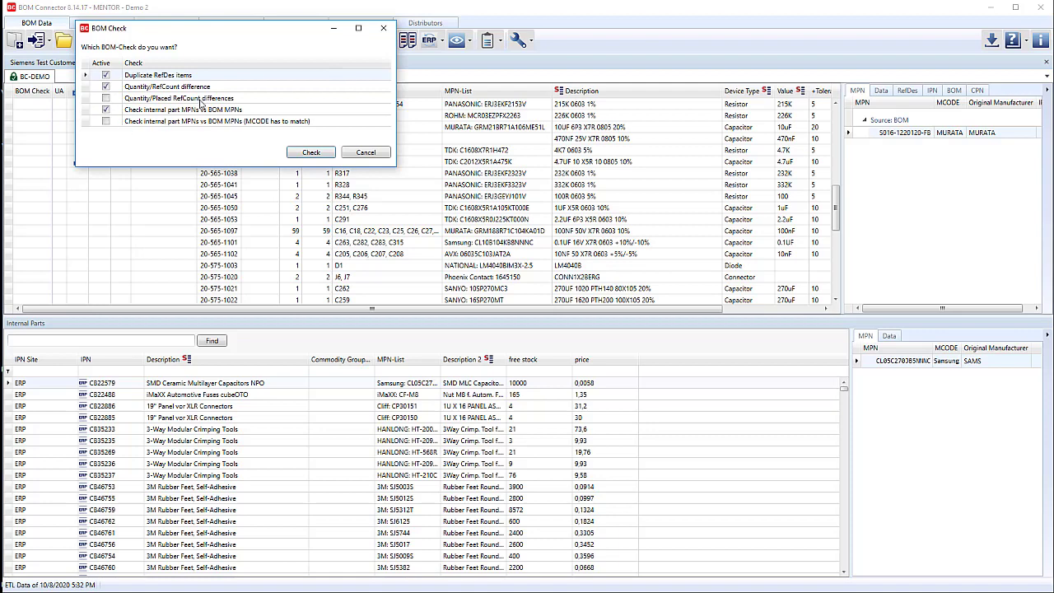
pyautogui.click(310, 153)
pyautogui.click(25, 91)
pyautogui.click(26, 93)
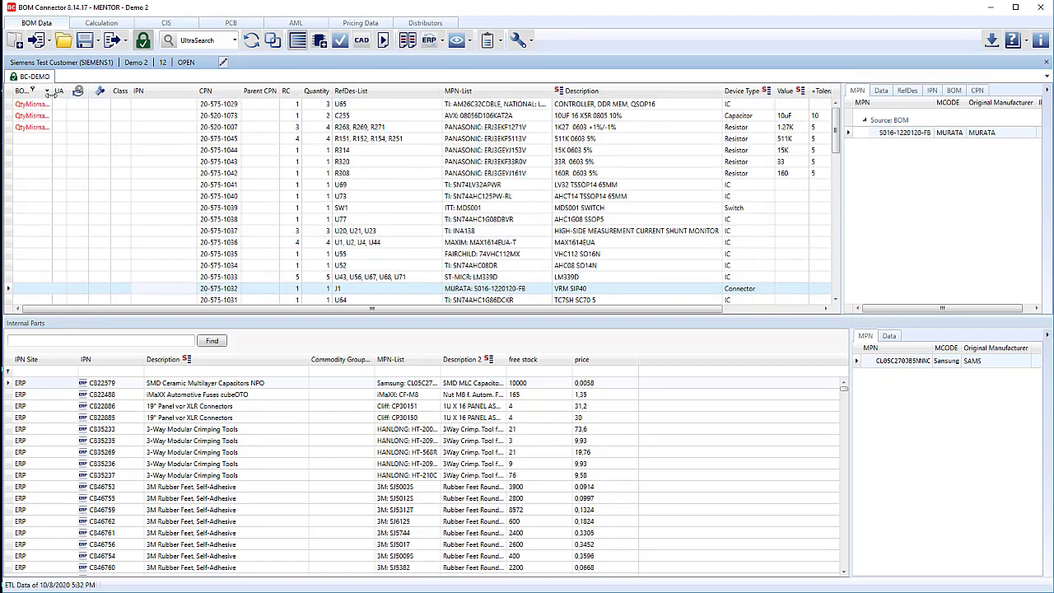
pyautogui.doubleClick(52, 92)
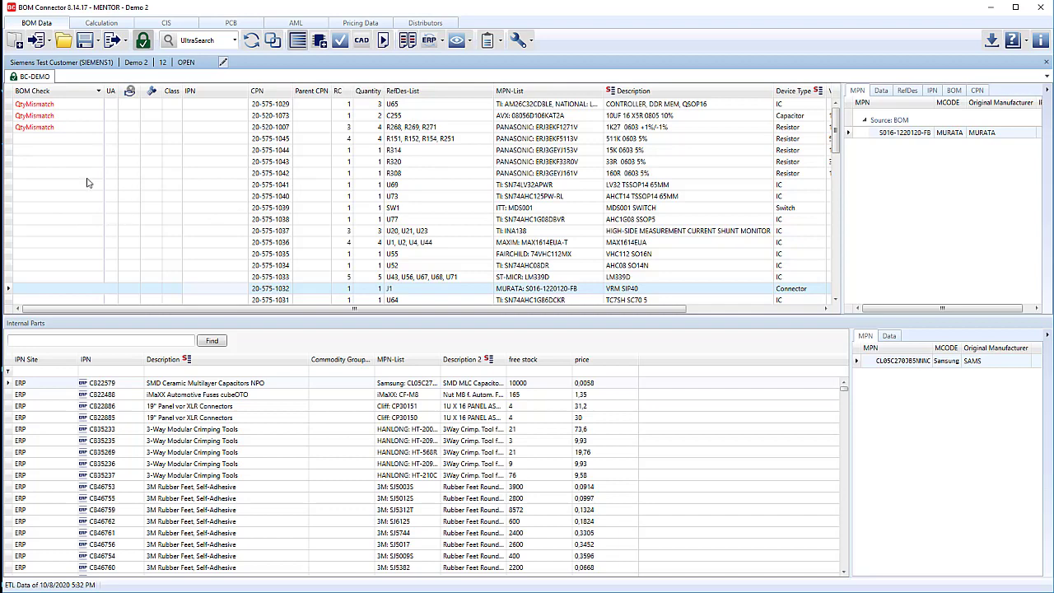
# Switch the search source to Octopart MPN and sort parts by datasheet count
pyautogui.click(233, 40)
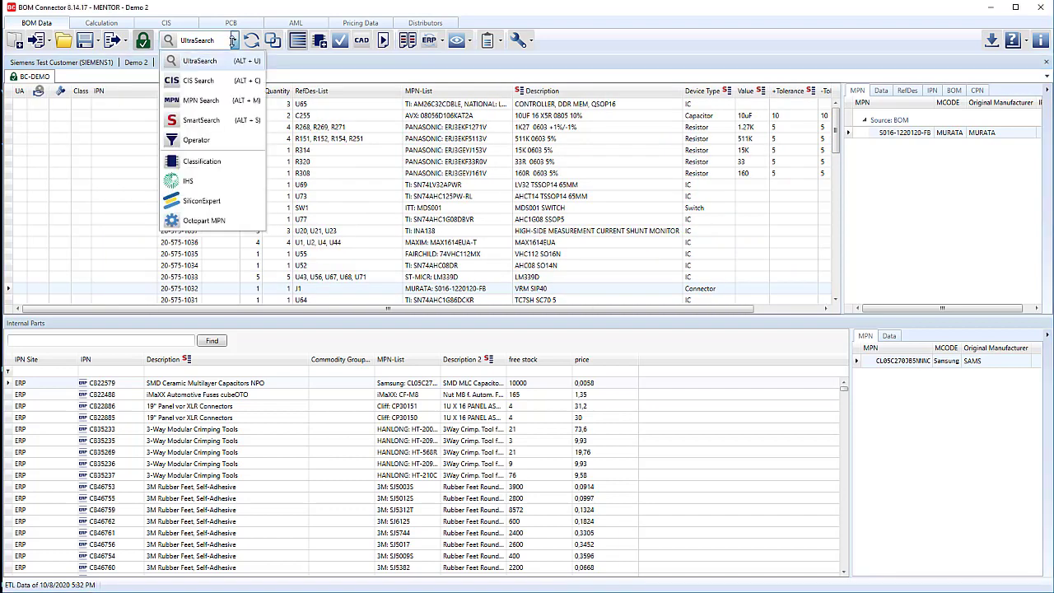
pyautogui.click(206, 220)
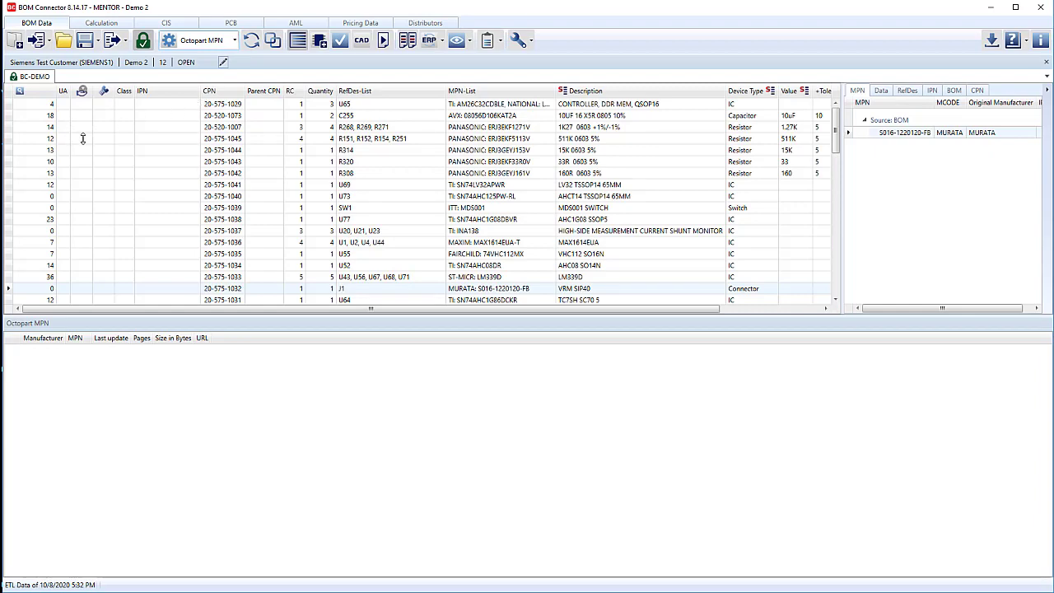
pyautogui.click(39, 90)
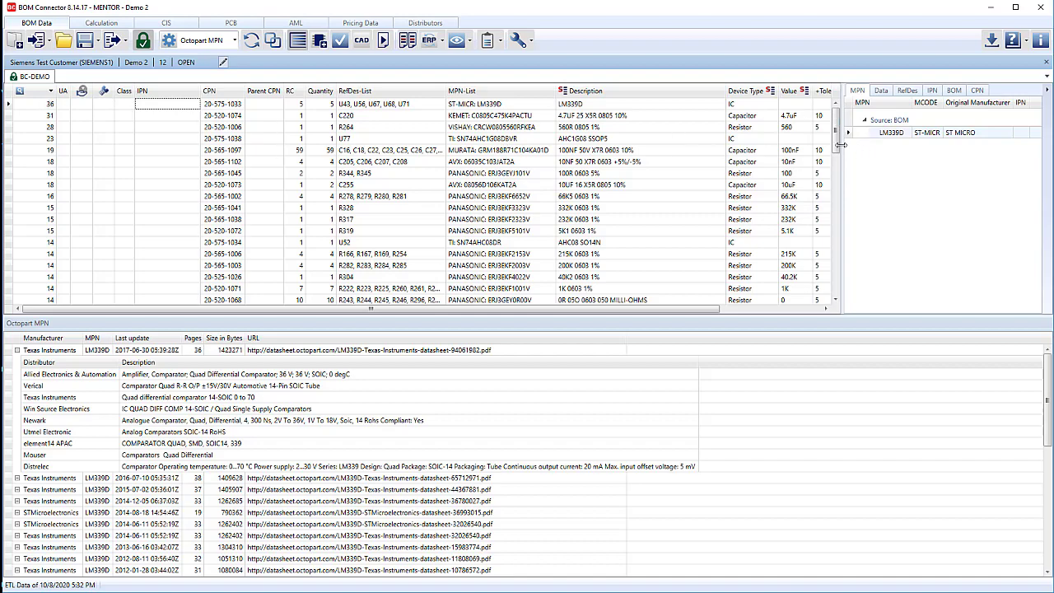
# Review the Octopart datasheet results for the R306 resistor, part U73 and the SW1 switch
pyautogui.moveTo(838, 142); pyautogui.dragTo(839, 206)
pyautogui.click(454, 221)
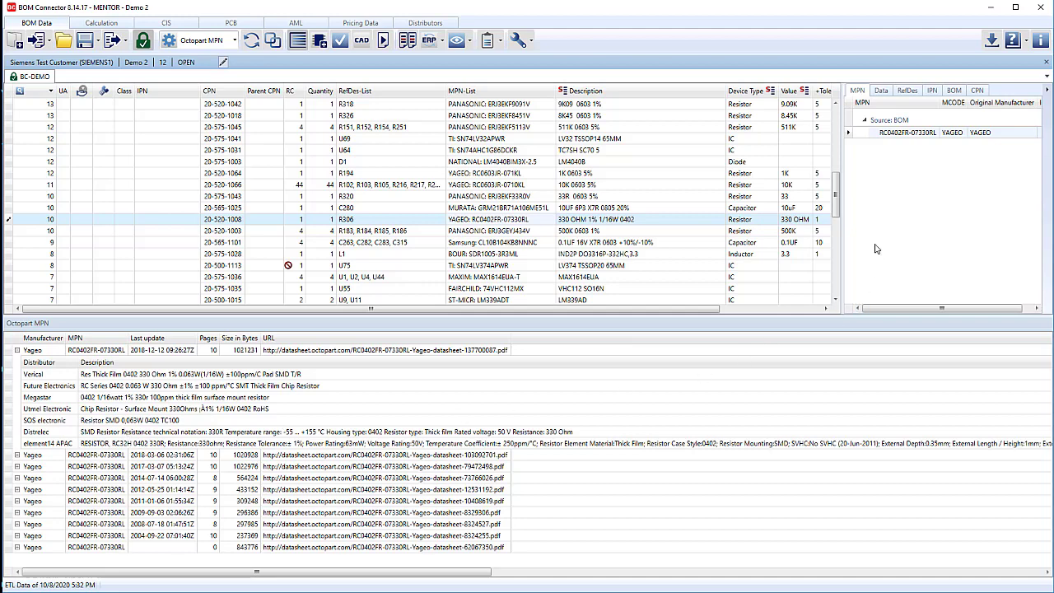
pyautogui.moveTo(836, 204); pyautogui.dragTo(836, 250)
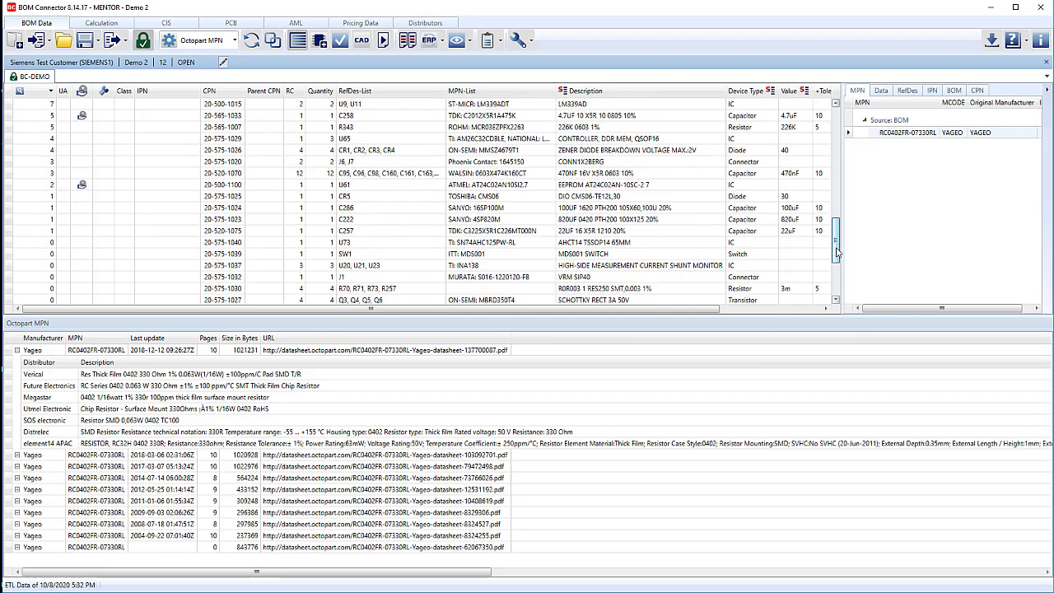
pyautogui.click(73, 243)
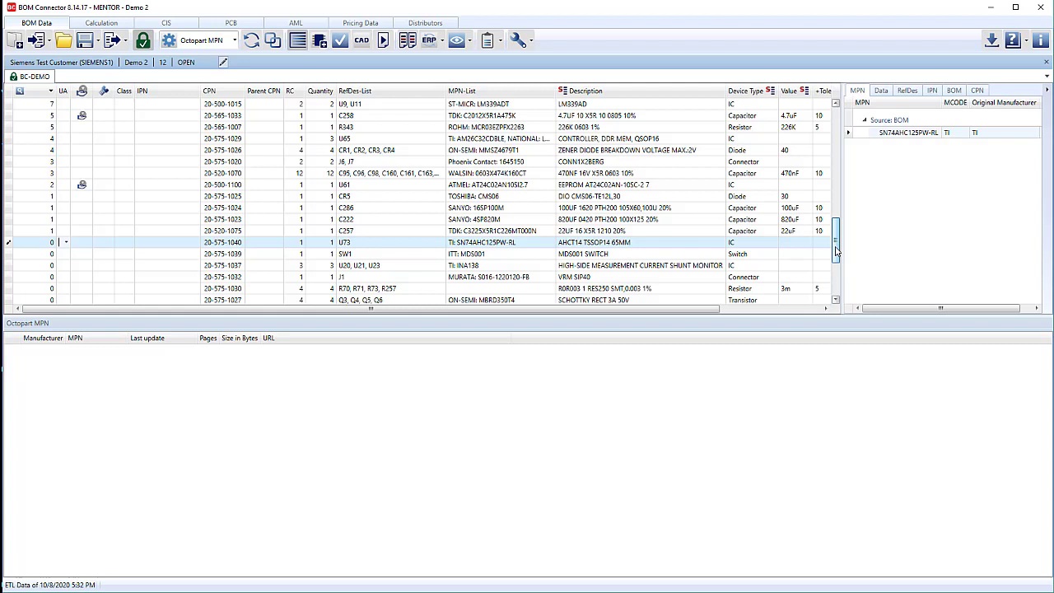
pyautogui.moveTo(837, 249); pyautogui.dragTo(837, 259)
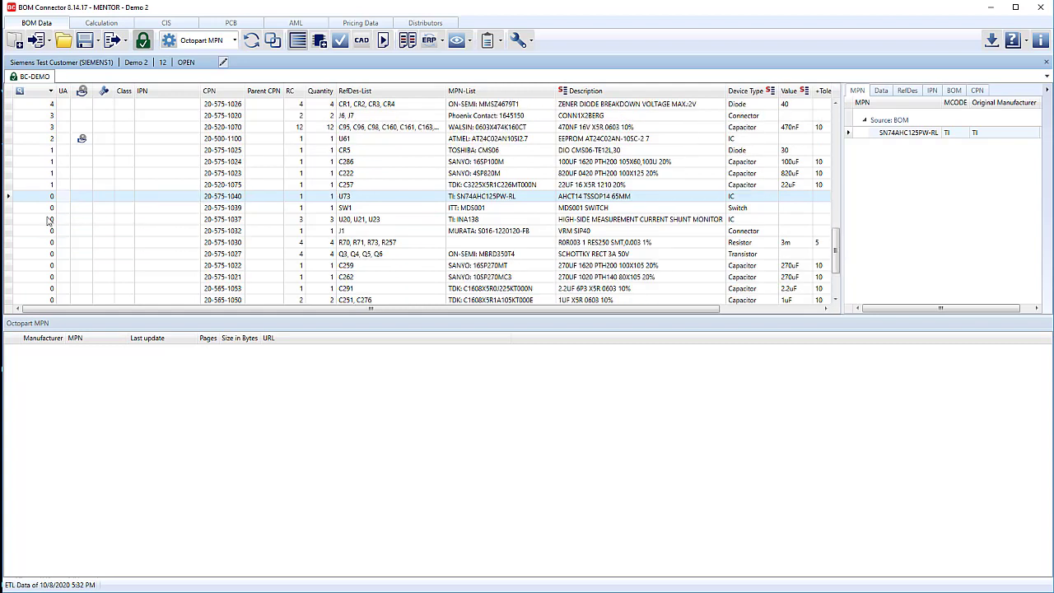
pyautogui.click(45, 210)
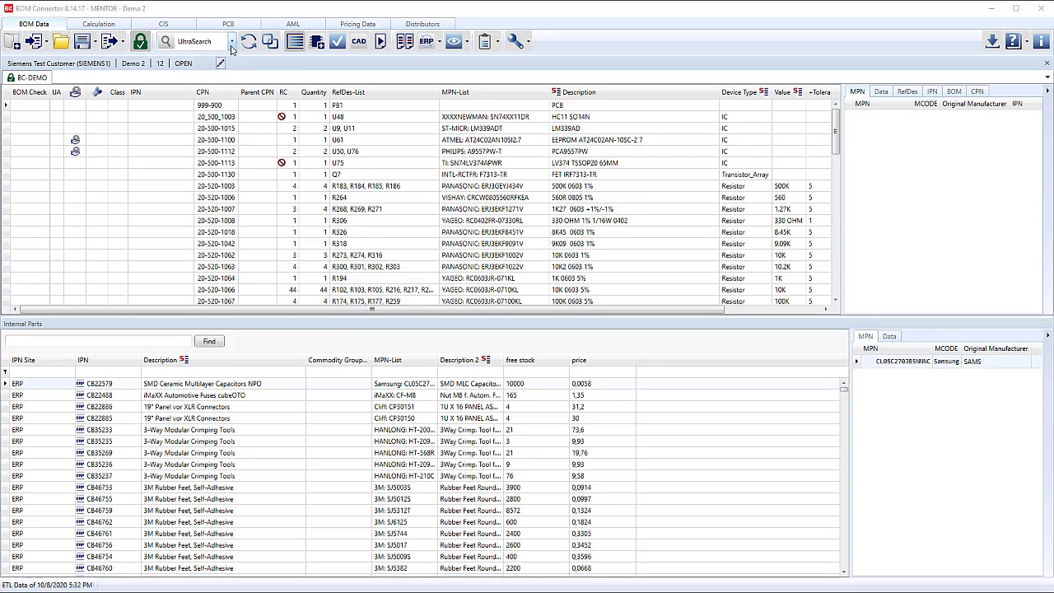
# Run the IHS component analysis on all BOM parts and scroll through the widened lifecycle and risk results
pyautogui.click(232, 44)
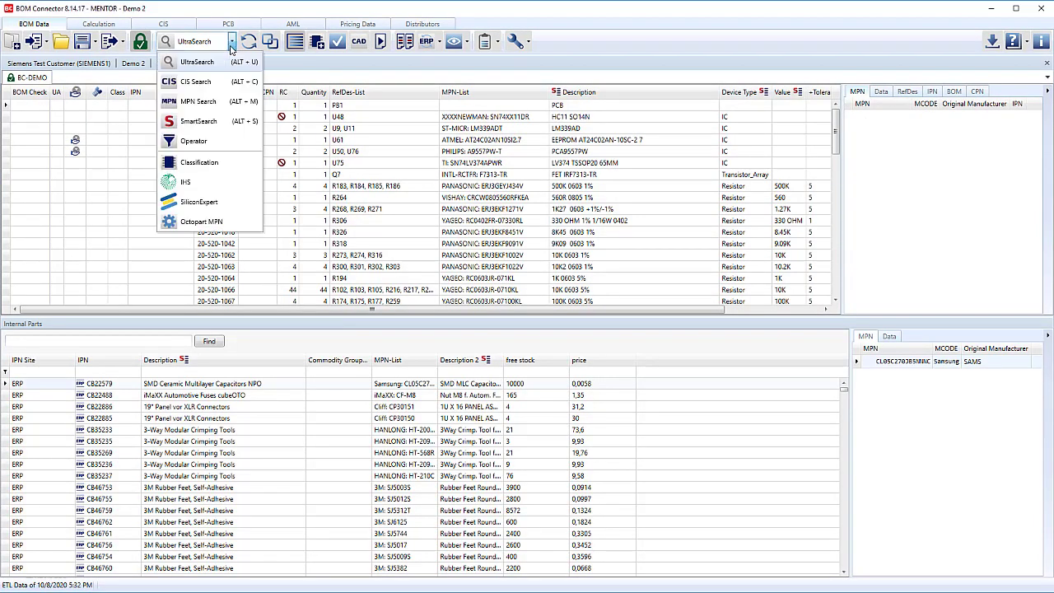
pyautogui.click(200, 182)
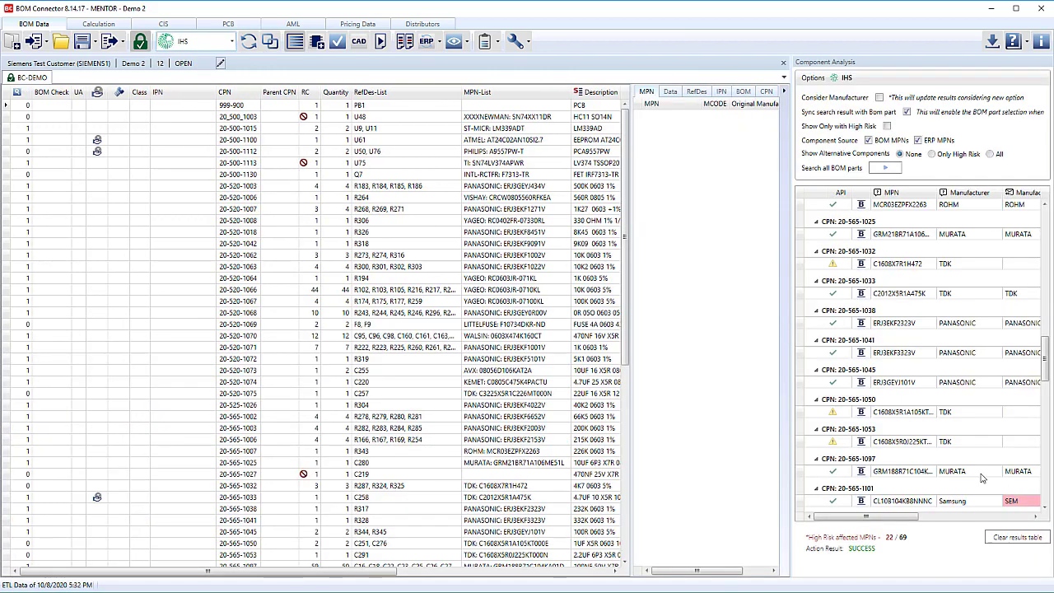
pyautogui.click(889, 168)
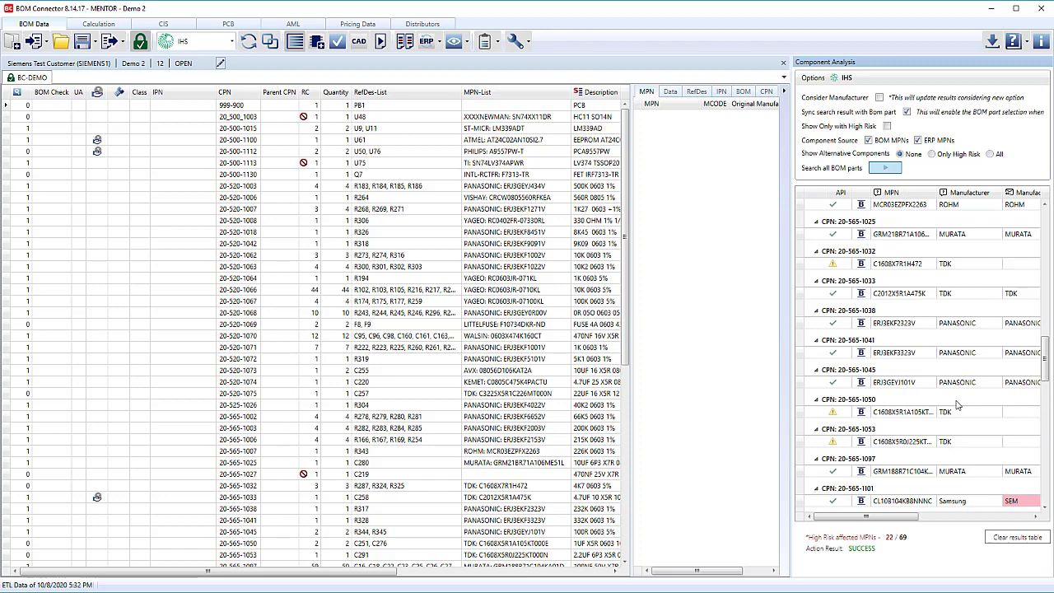
pyautogui.moveTo(791, 332); pyautogui.dragTo(611, 332)
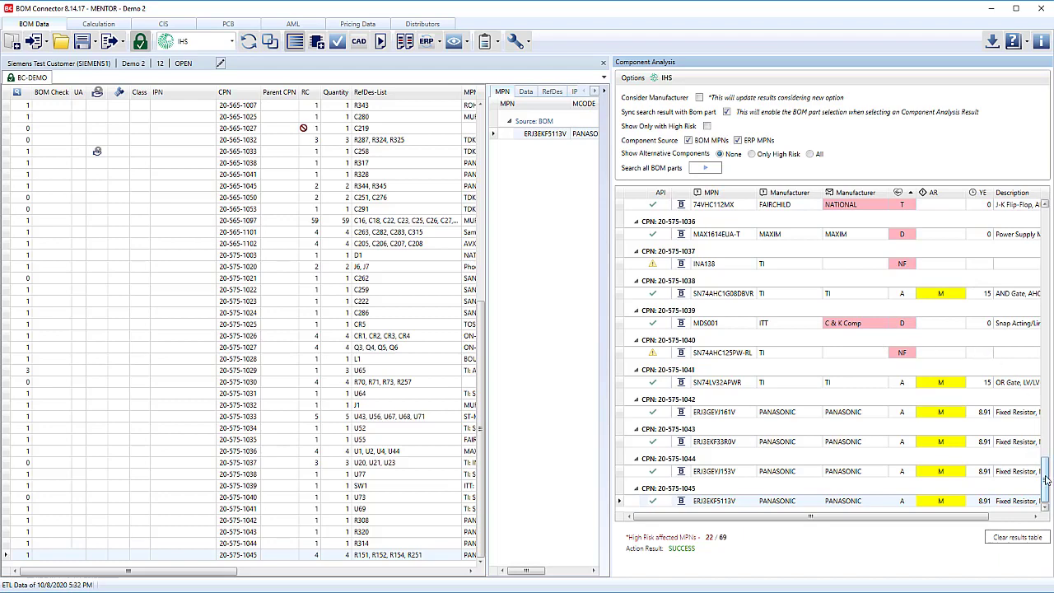
pyautogui.moveTo(1047, 480); pyautogui.dragTo(1041, 394)
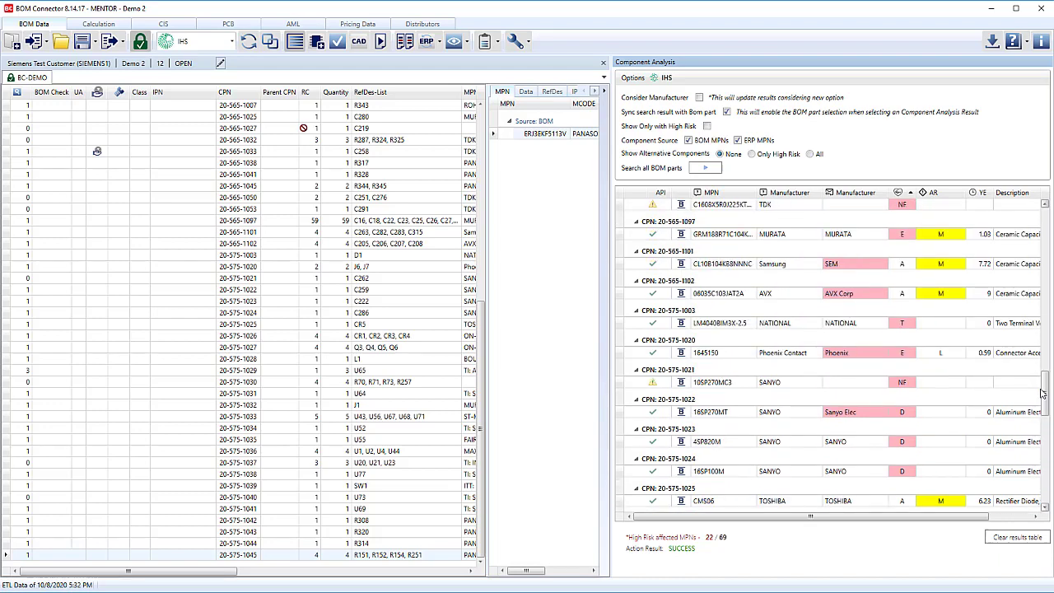
pyautogui.moveTo(912, 355)
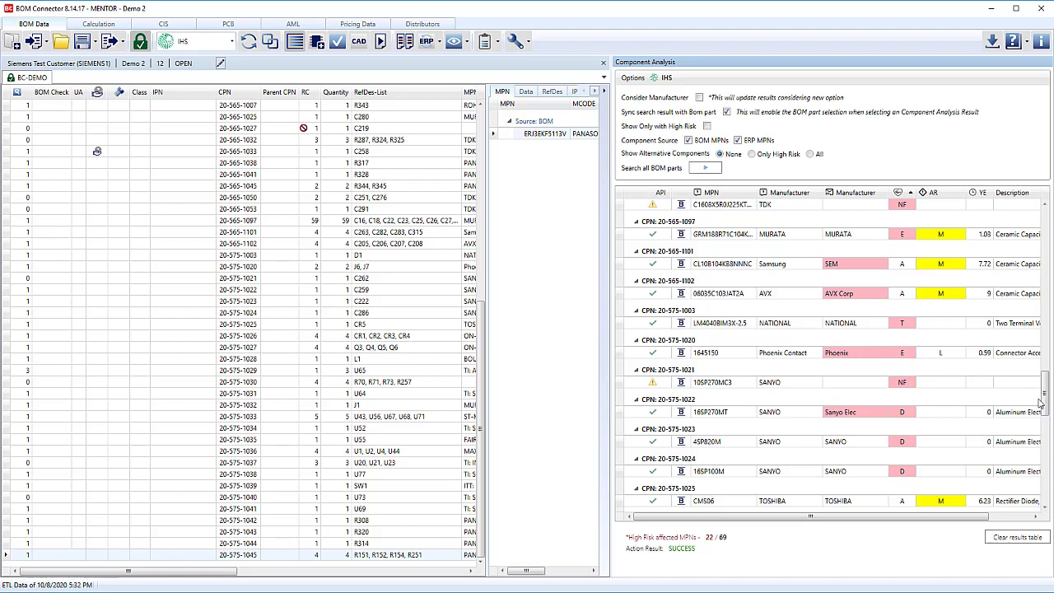
pyautogui.moveTo(1046, 402); pyautogui.dragTo(1048, 386)
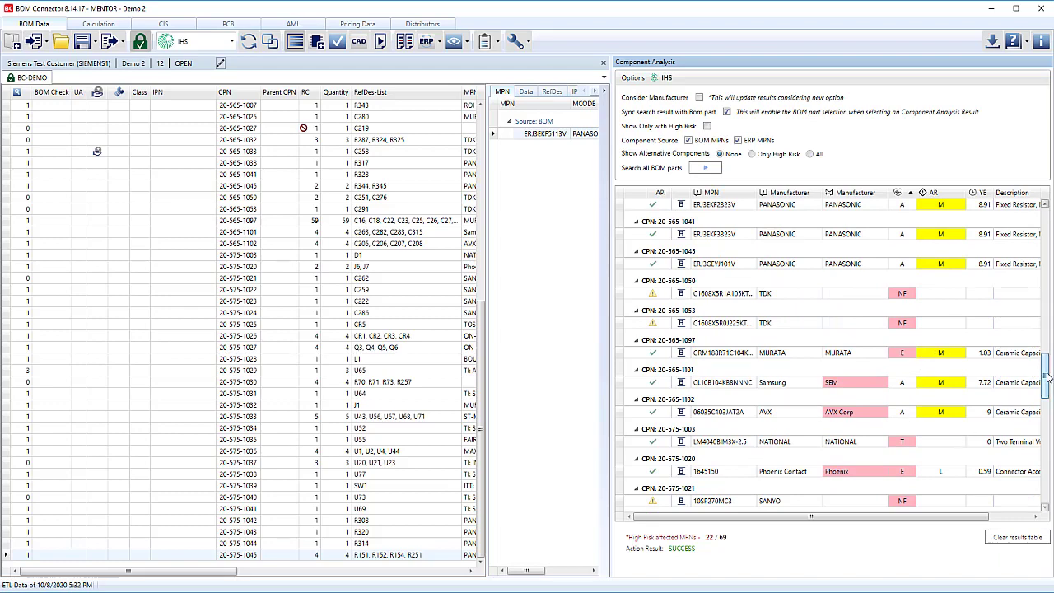
pyautogui.moveTo(1047, 375); pyautogui.dragTo(1049, 360)
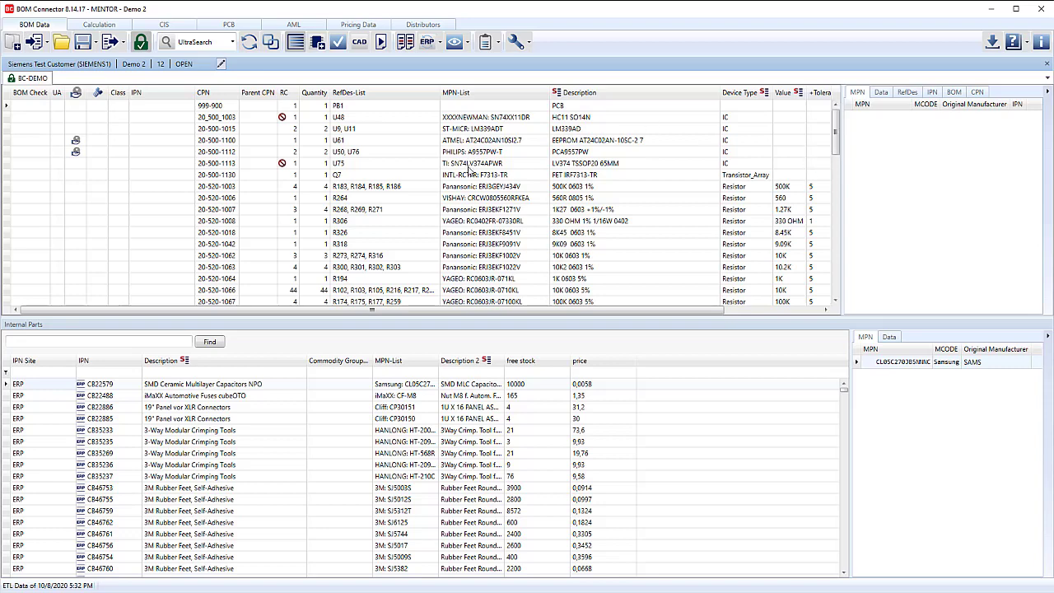
# Switch the search mode to MPN Search with an exact match
pyautogui.click(233, 42)
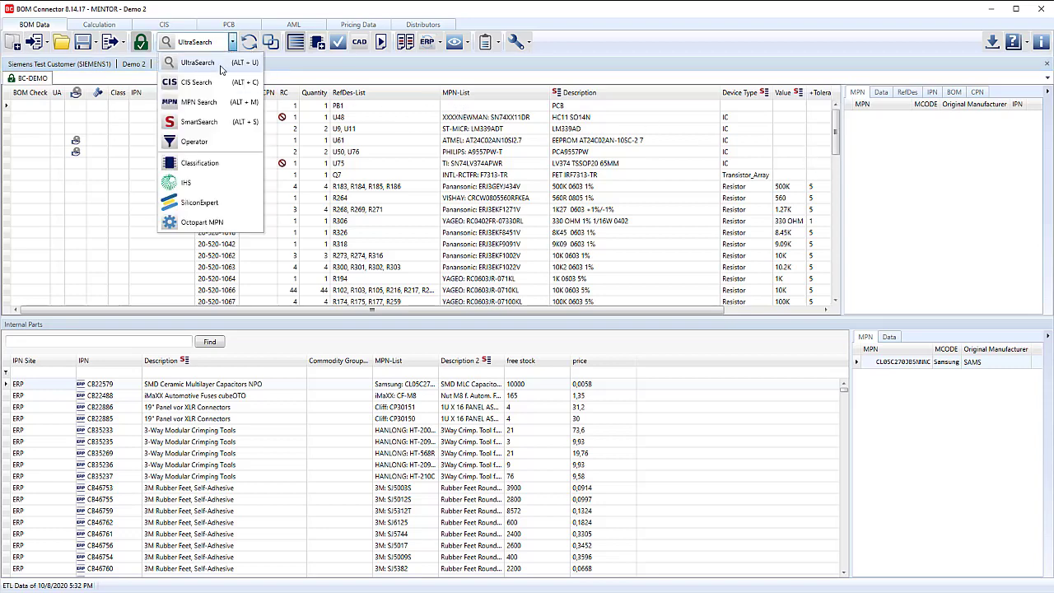
pyautogui.click(212, 102)
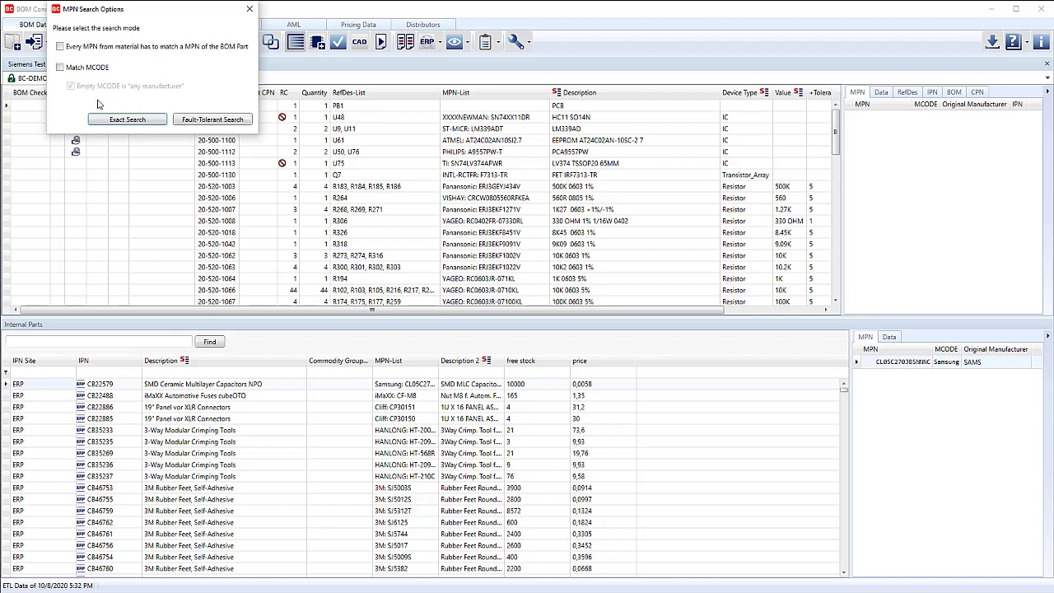
pyautogui.click(156, 122)
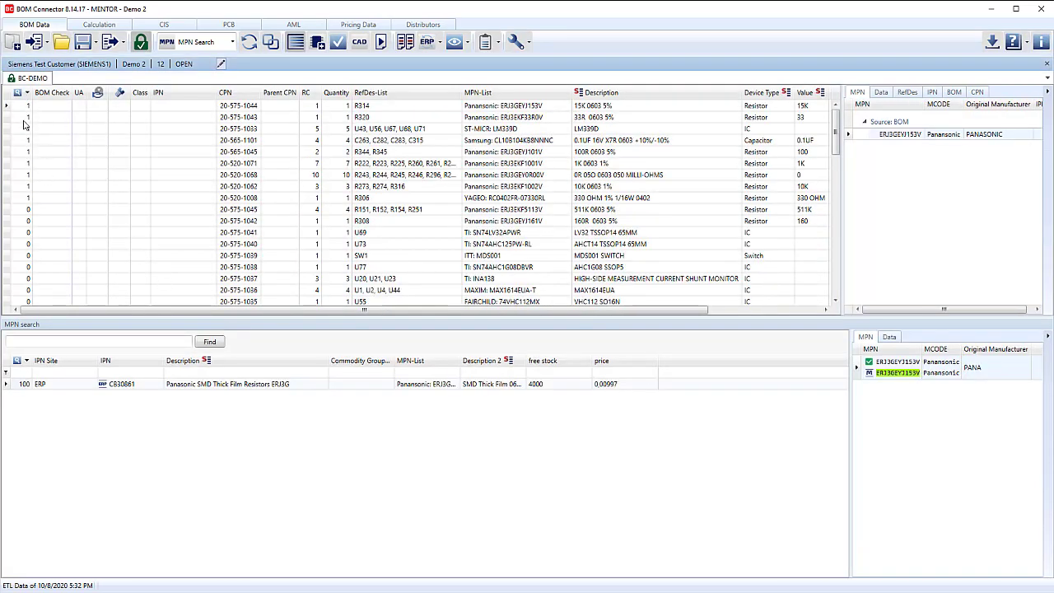
# Link CB30861 to R314 and CB30841 to R320, then auto-link the remaining matching IPNs
pyautogui.click(28, 106)
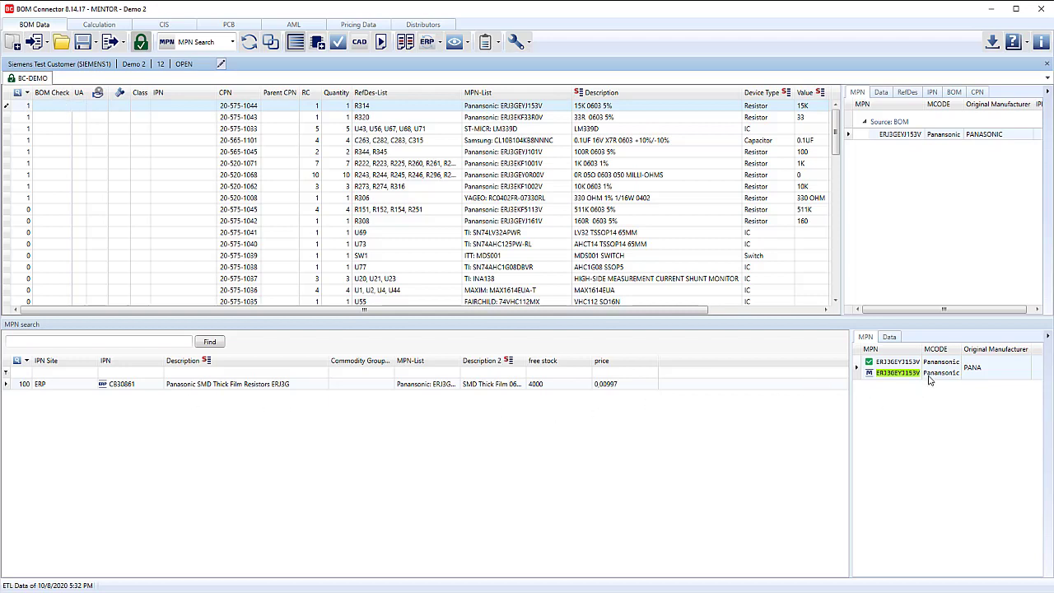
pyautogui.moveTo(140, 391); pyautogui.dragTo(172, 107)
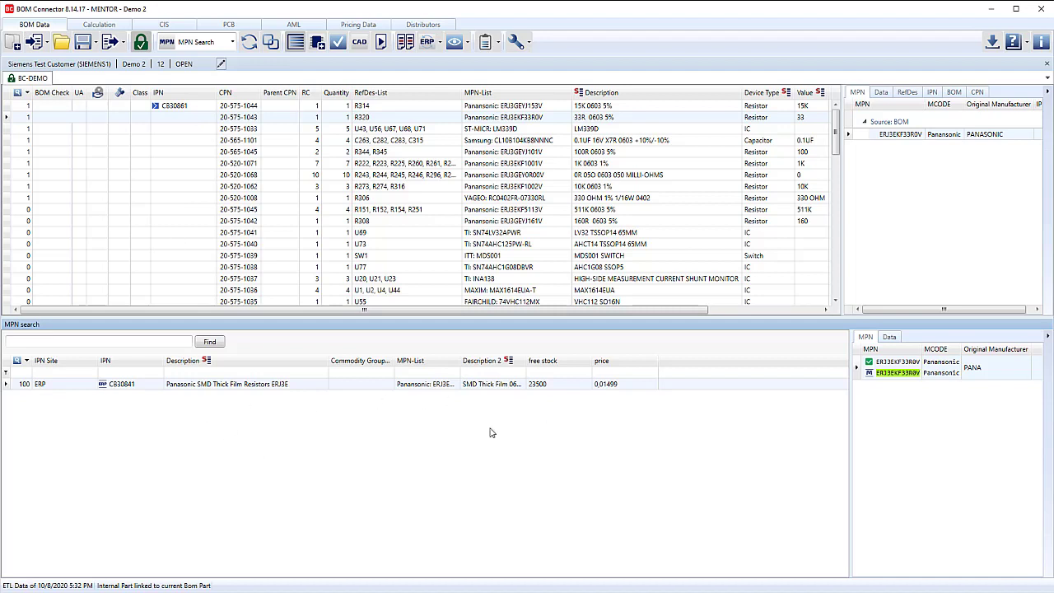
pyautogui.doubleClick(266, 390)
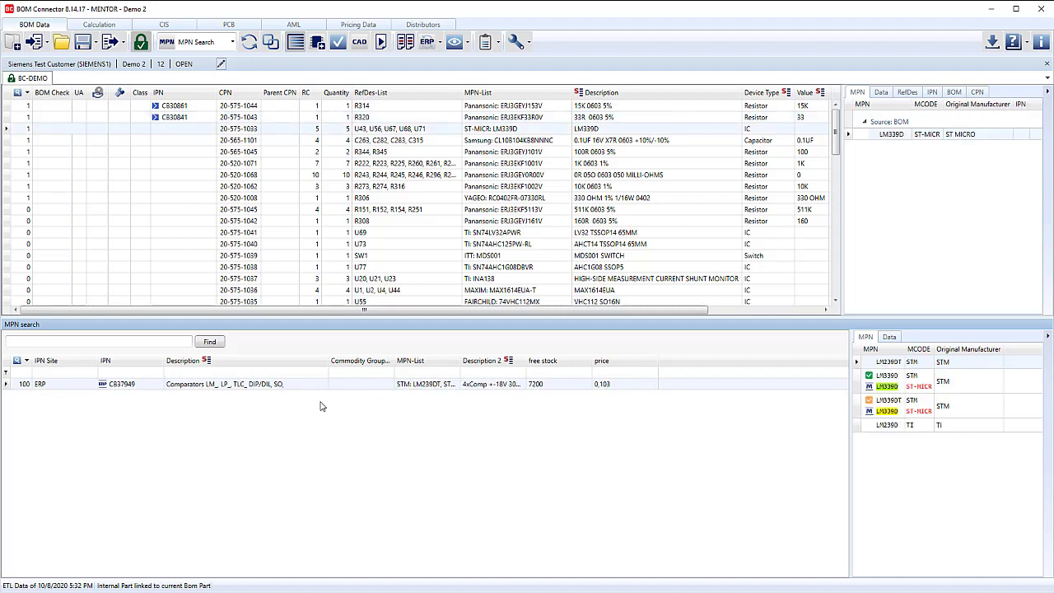
pyautogui.click(271, 42)
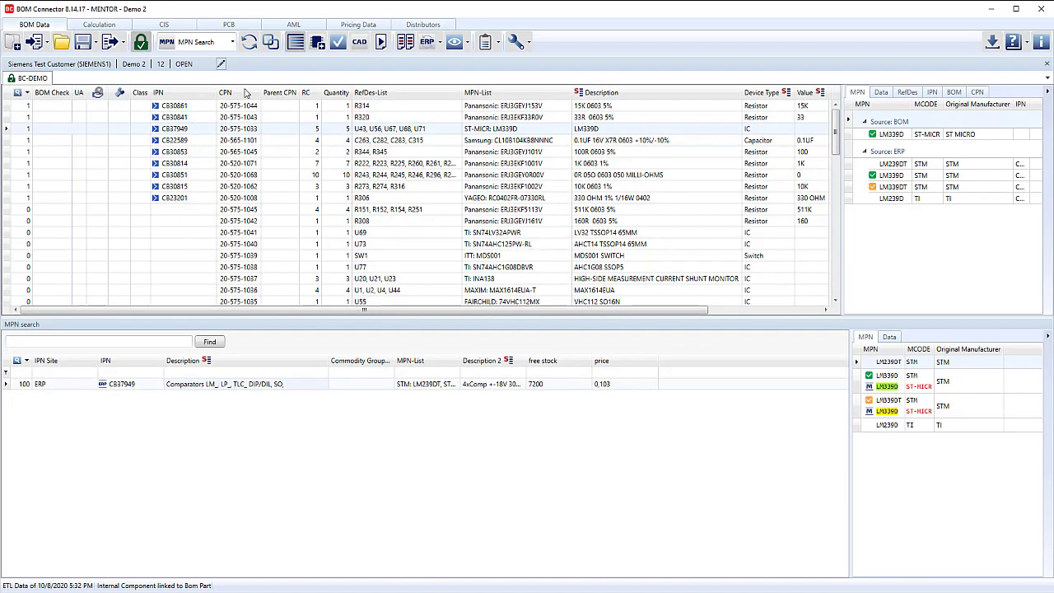
# Rerun the MPN search as fault-tolerant and review candidates for C286, J6/J7 and INA138
pyautogui.click(251, 45)
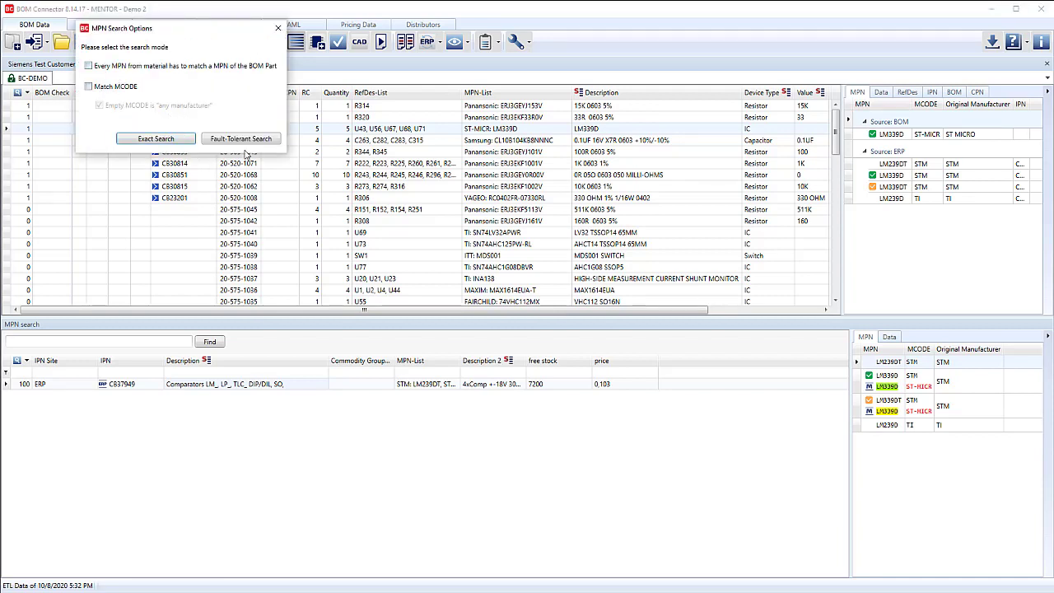
pyautogui.click(241, 138)
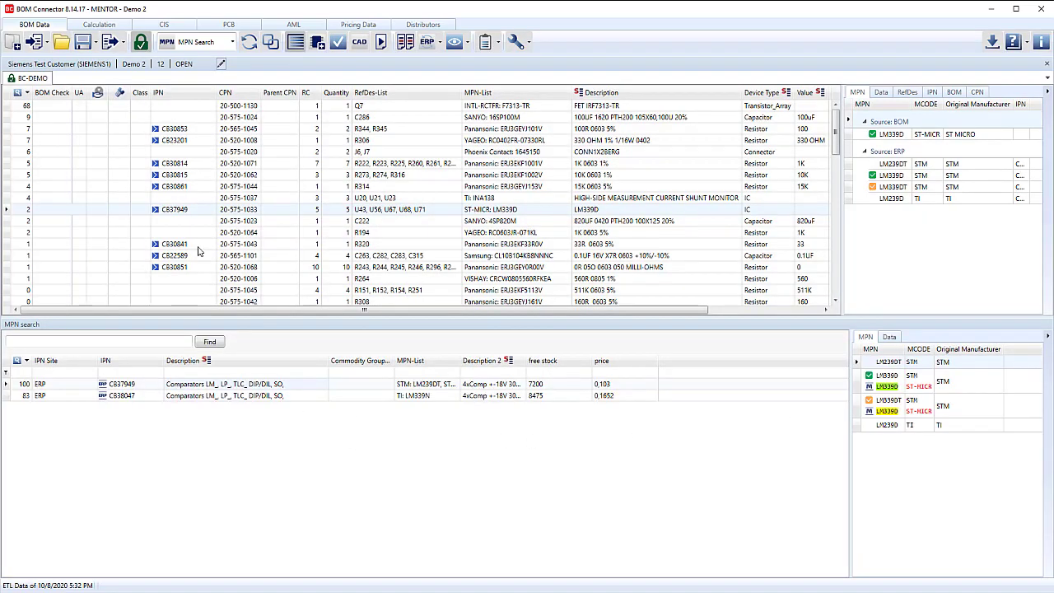
pyautogui.click(39, 118)
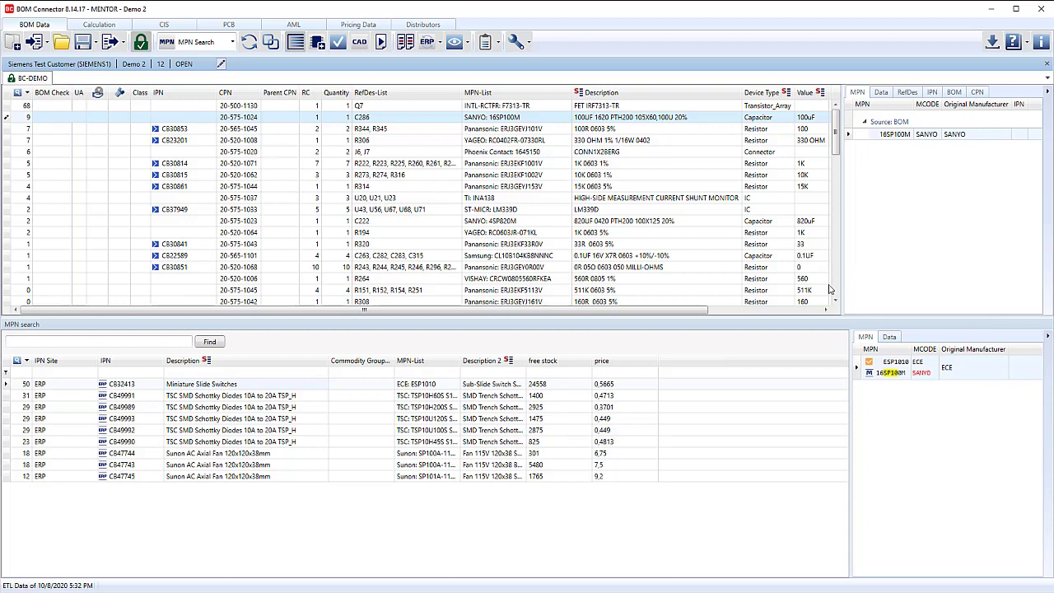
pyautogui.click(174, 155)
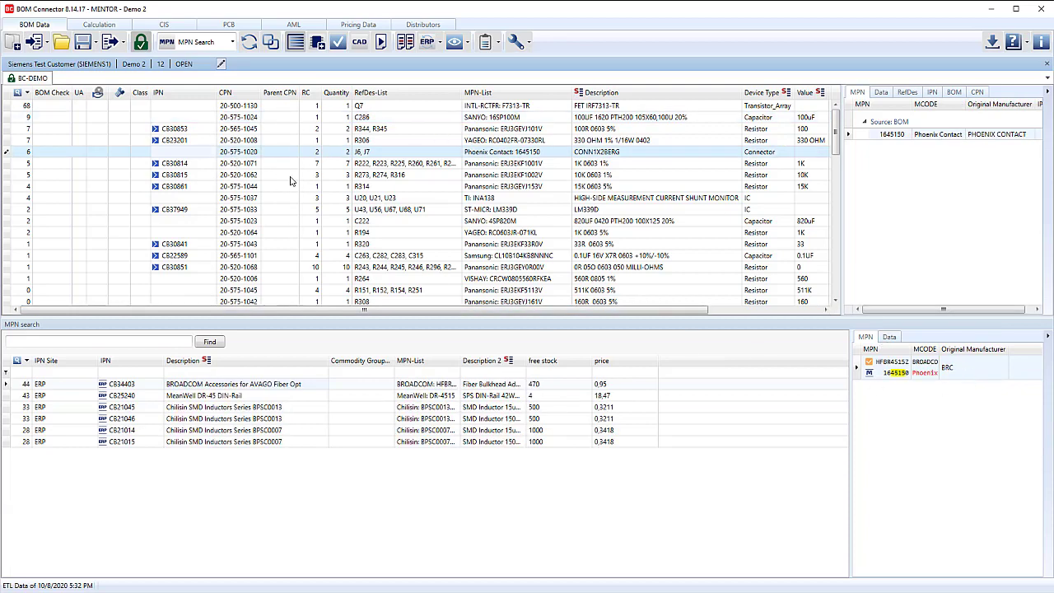
pyautogui.click(197, 197)
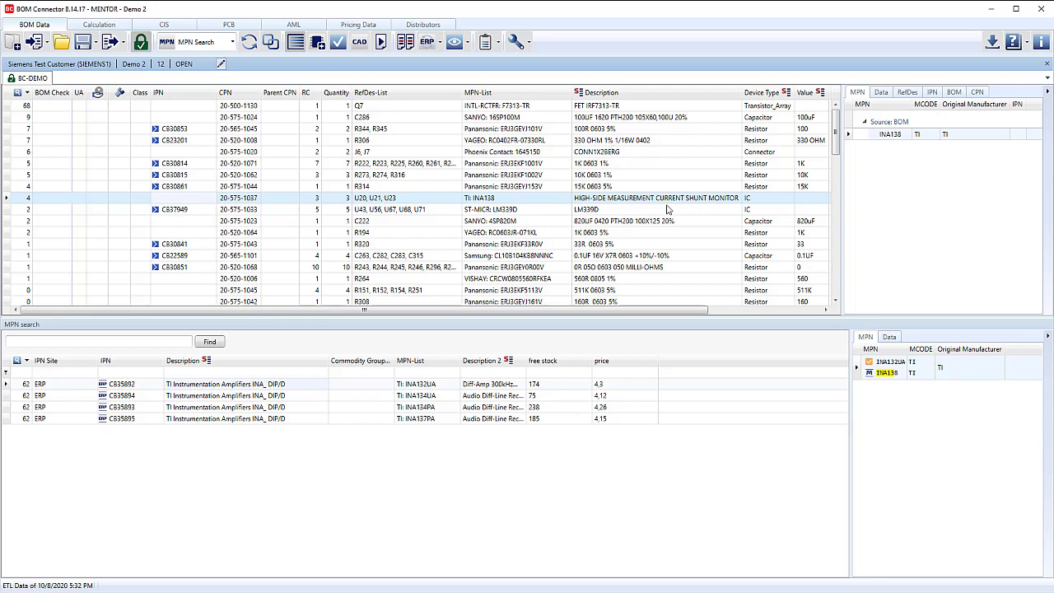
# Using SmartSearch, link CB22041 to the 100nF capacitor row and CB22034 to the 1uF row
pyautogui.click(233, 47)
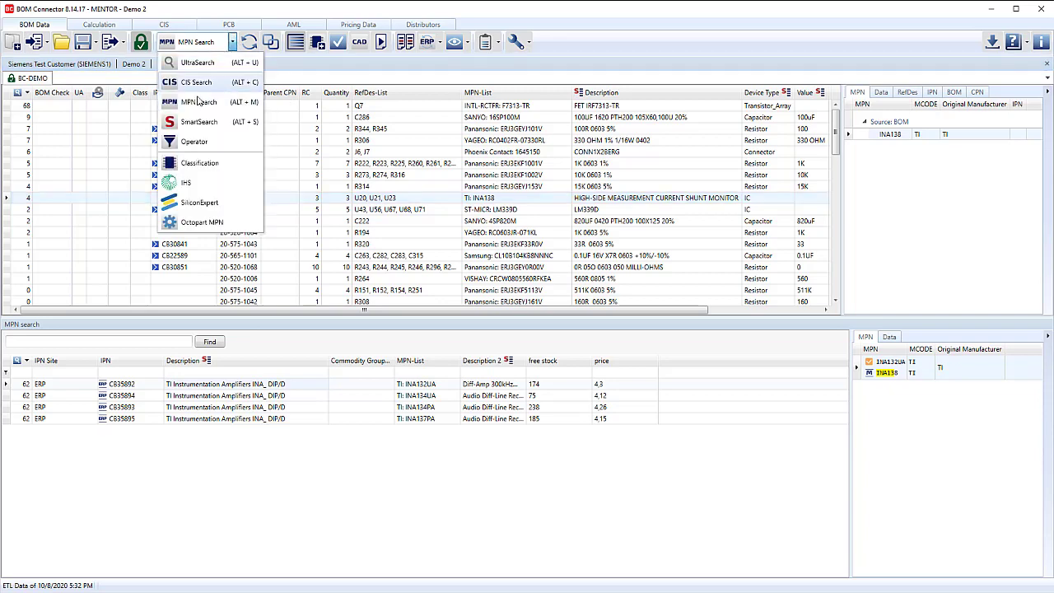
pyautogui.click(205, 117)
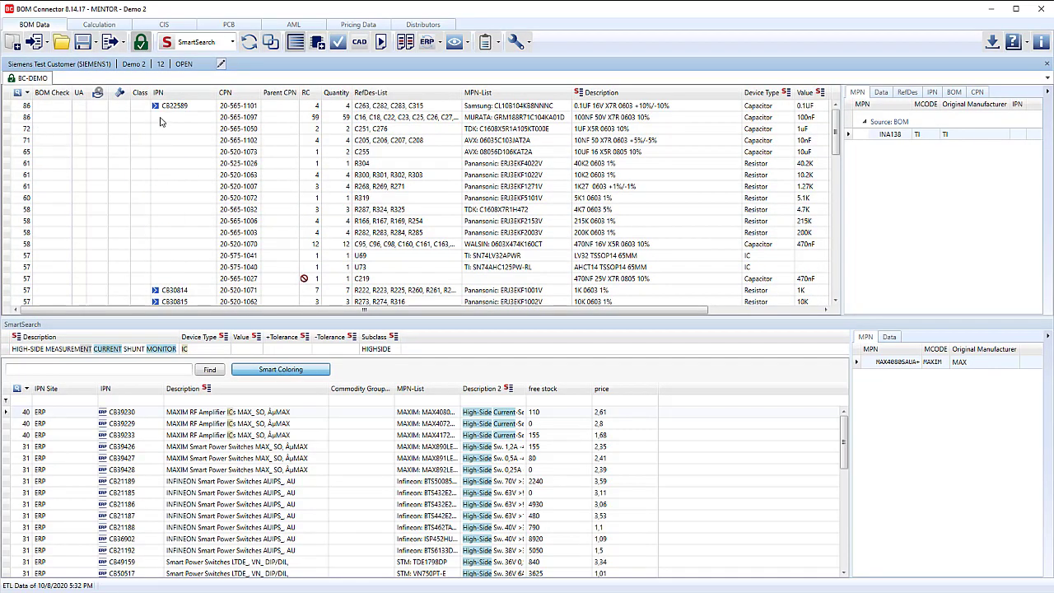
pyautogui.click(161, 120)
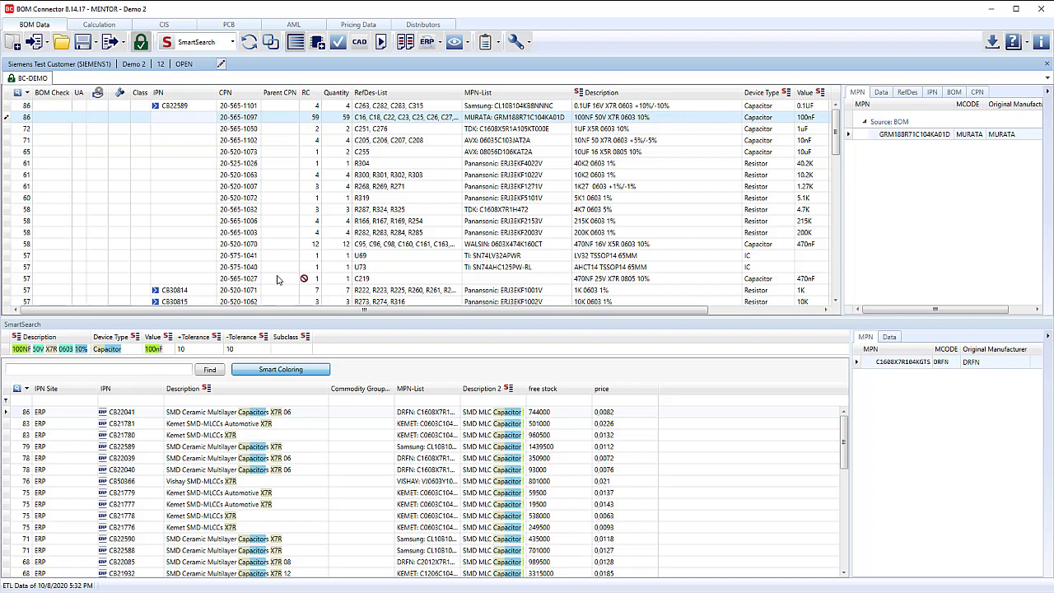
pyautogui.click(528, 391)
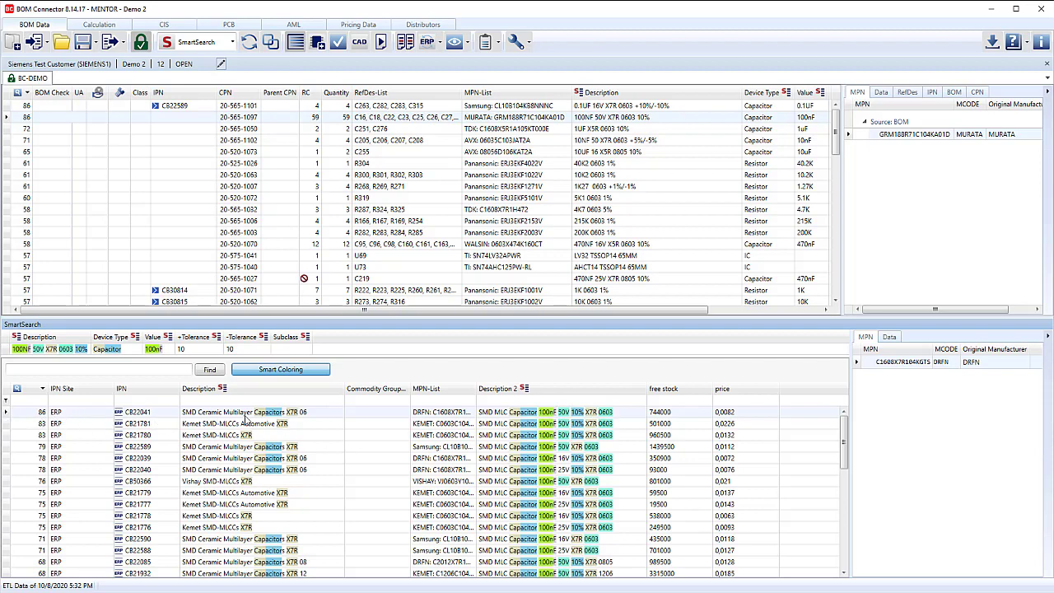
pyautogui.doubleClick(167, 410)
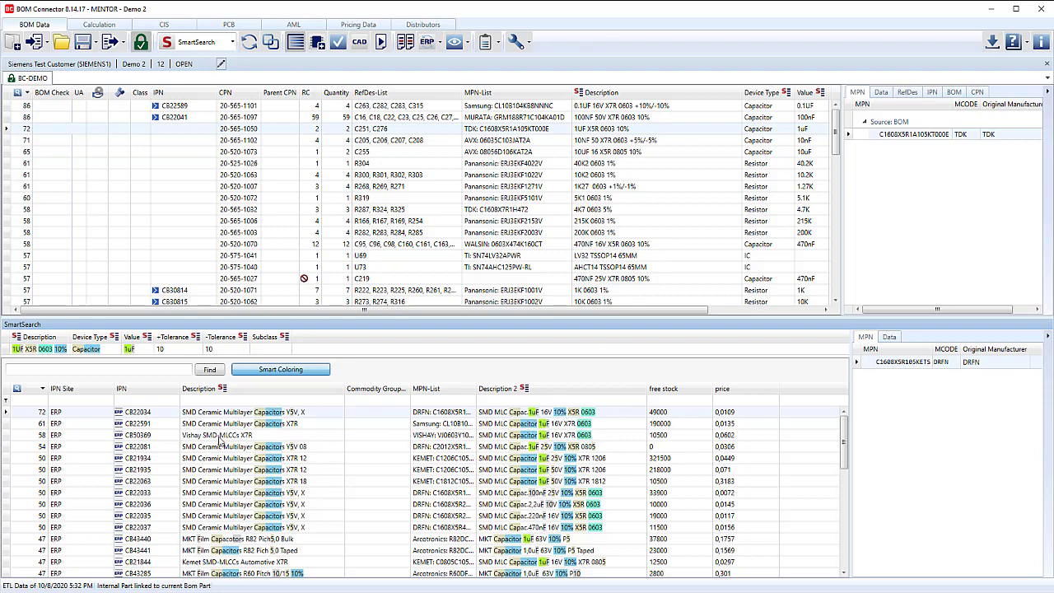
pyautogui.press('Down')
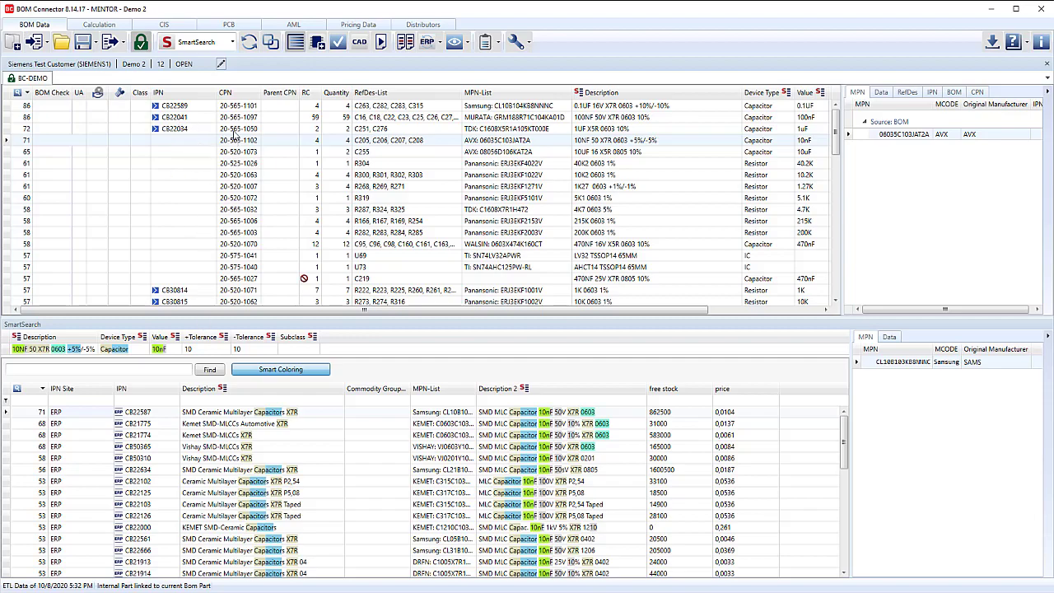
# Open the CIS view and scroll down to the UserAdded test-customer entries
pyautogui.click(169, 25)
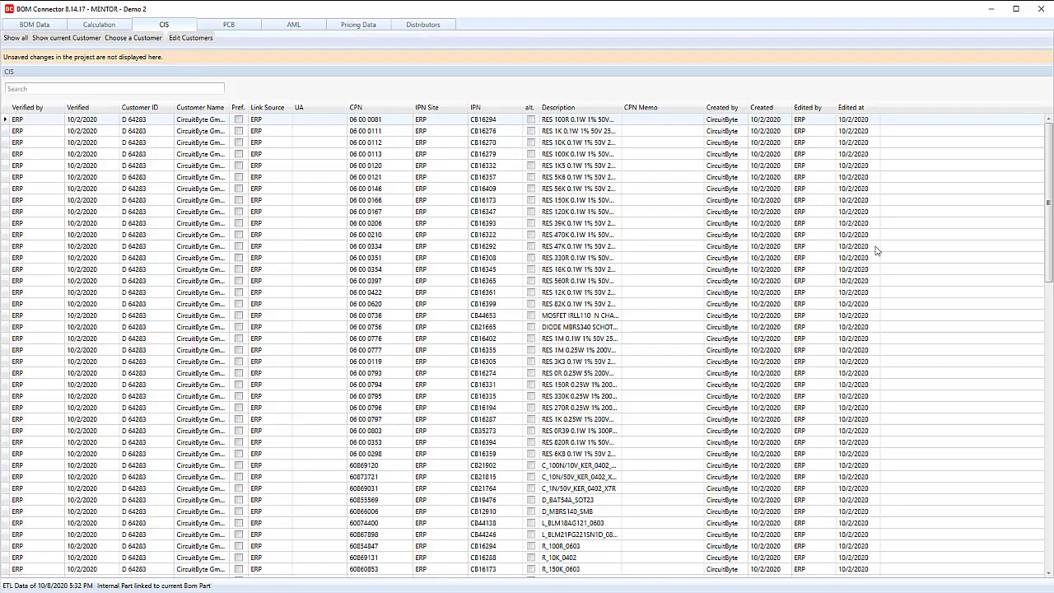
pyautogui.moveTo(1044, 175); pyautogui.dragTo(1049, 481)
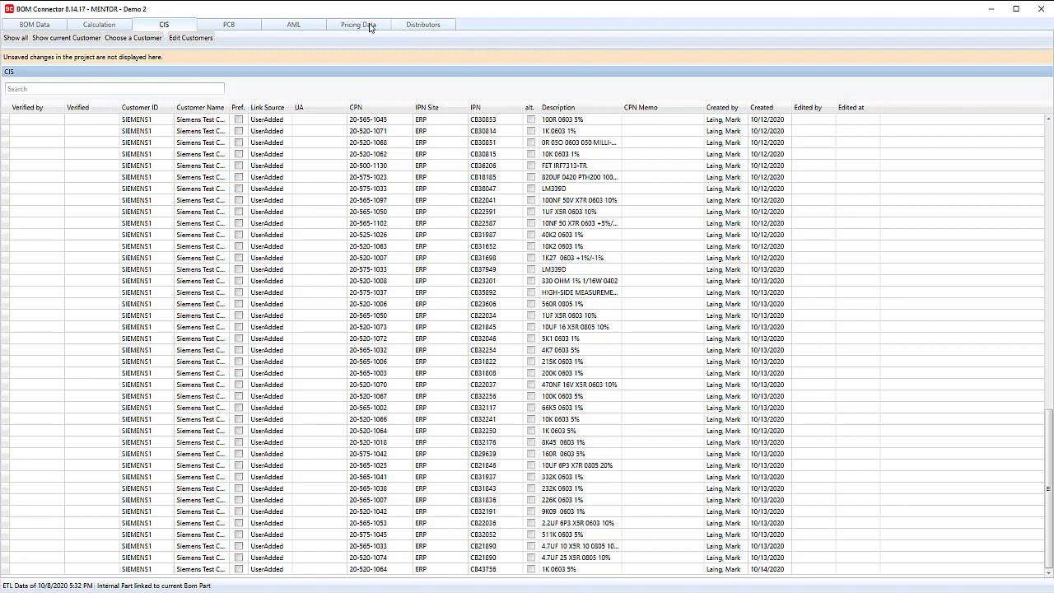
# Back in BOM Data, switch to CIS search and auto-link BOM rows using 'Default: Link CIS entries'
pyautogui.click(37, 24)
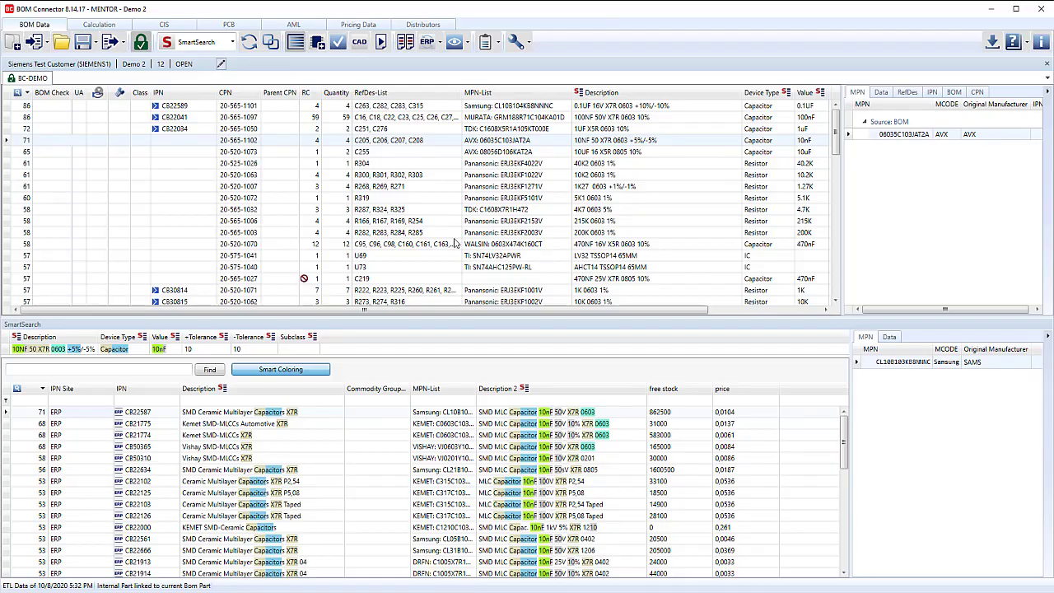
pyautogui.click(233, 43)
pyautogui.click(239, 186)
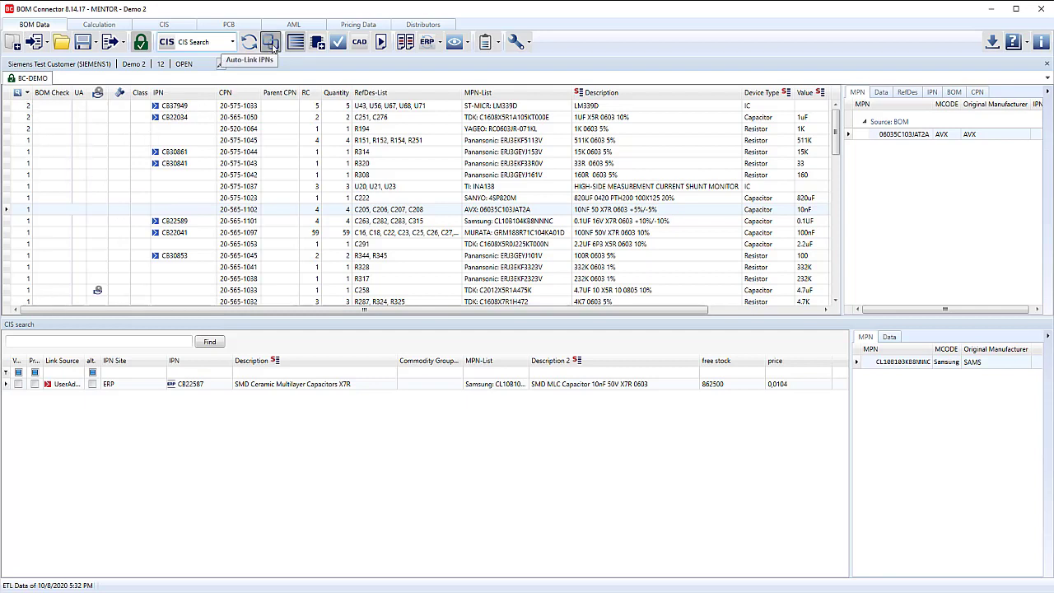
pyautogui.click(271, 43)
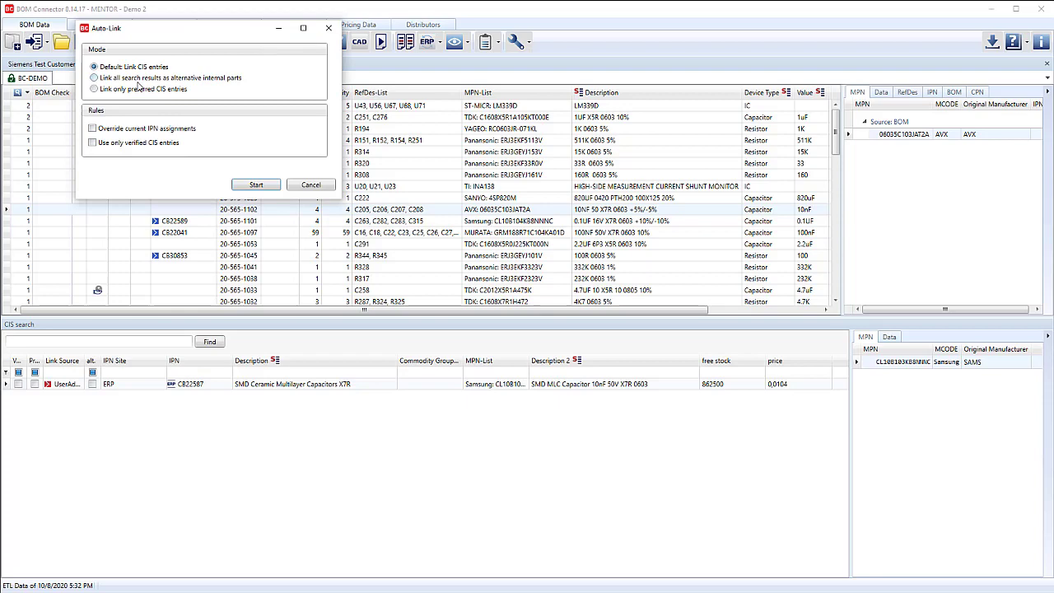
pyautogui.click(256, 185)
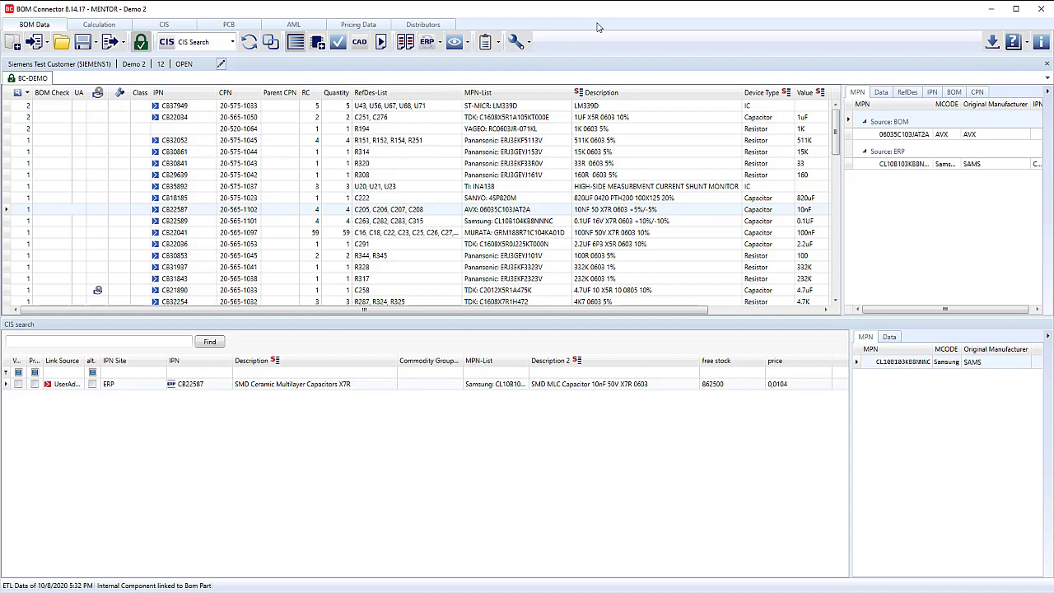
# Create calculation 'Calculation', state IN_WORK, deadline 10/29/2020, with a 100-unit Production scenario
pyautogui.click(99, 25)
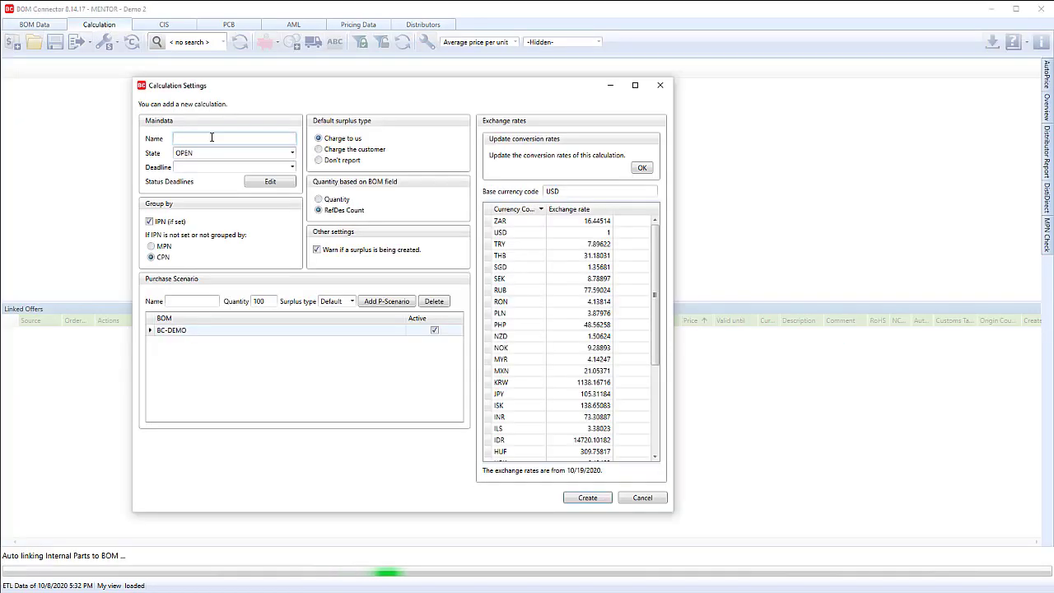
pyautogui.write('Calcu')
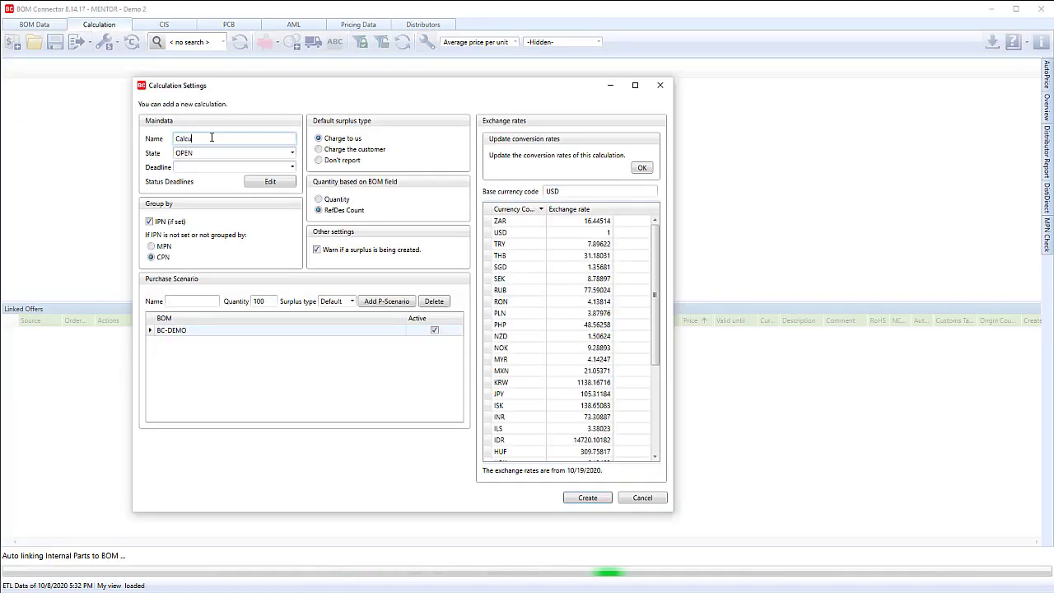
pyautogui.write('lation')
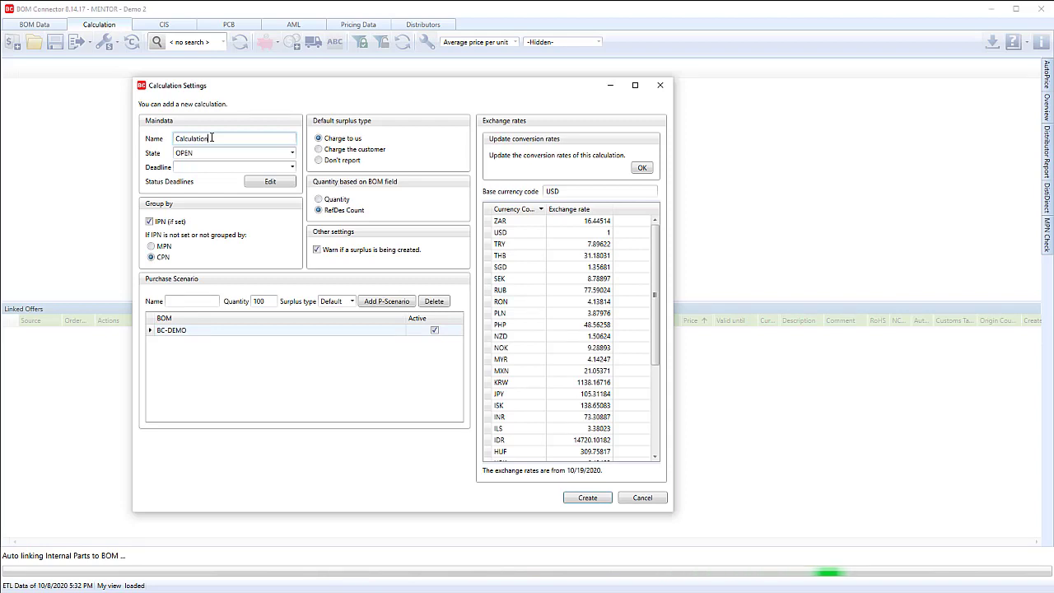
pyautogui.click(293, 153)
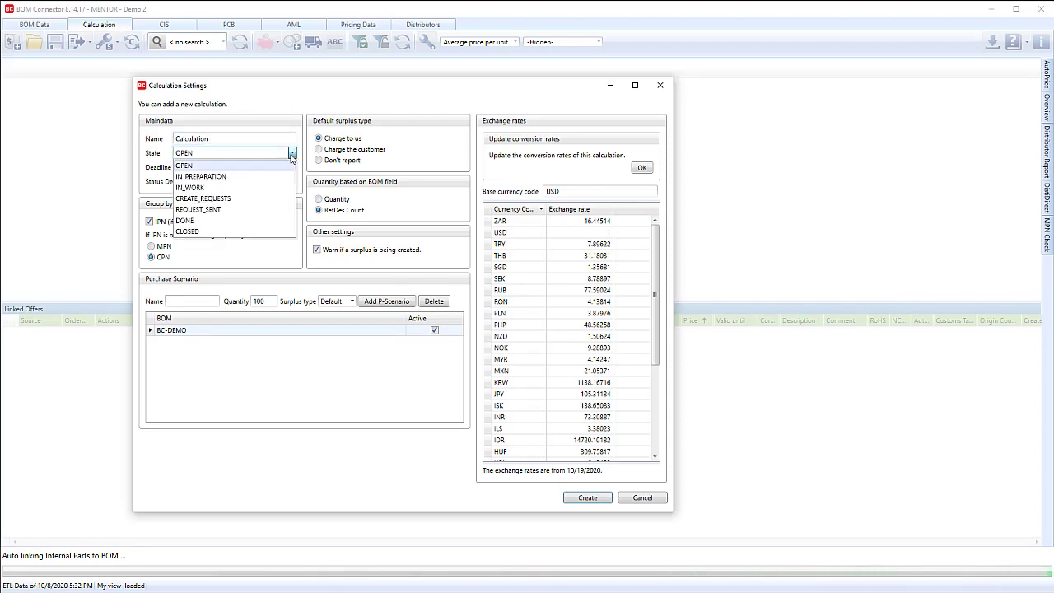
pyautogui.click(202, 188)
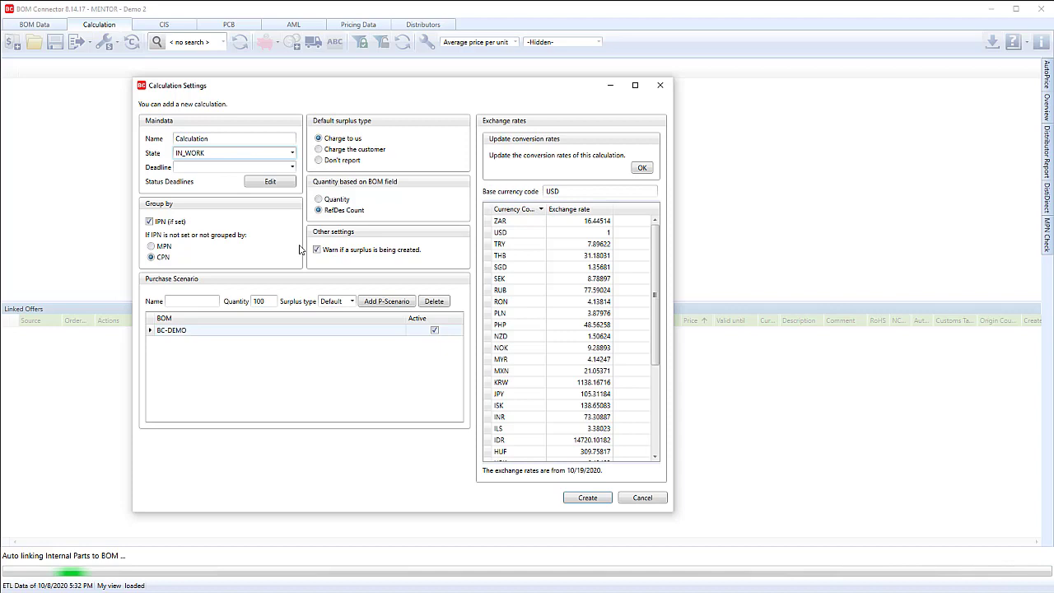
pyautogui.click(291, 168)
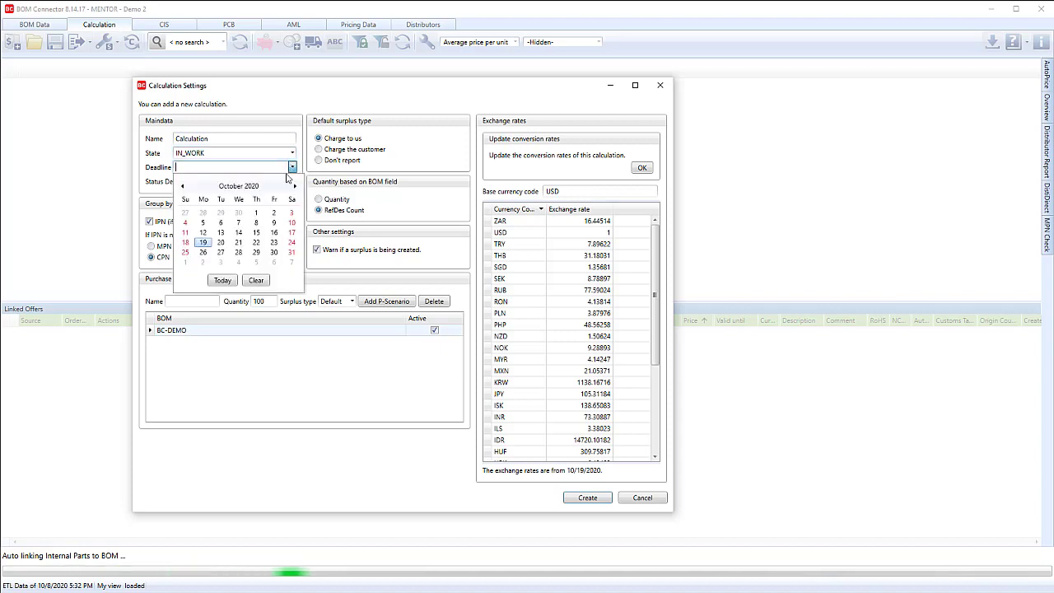
pyautogui.click(262, 253)
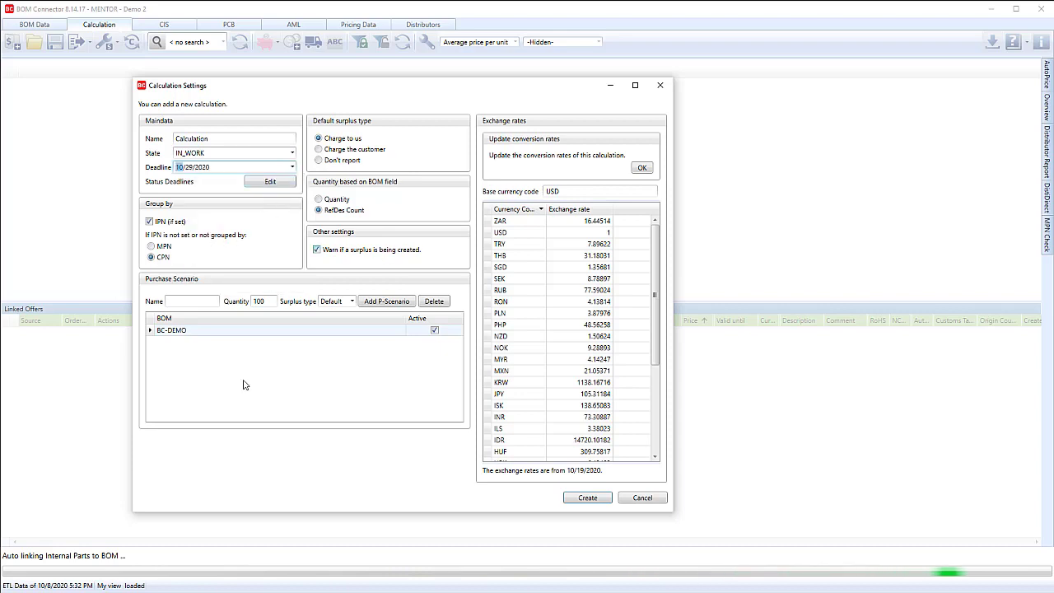
pyautogui.click(181, 302)
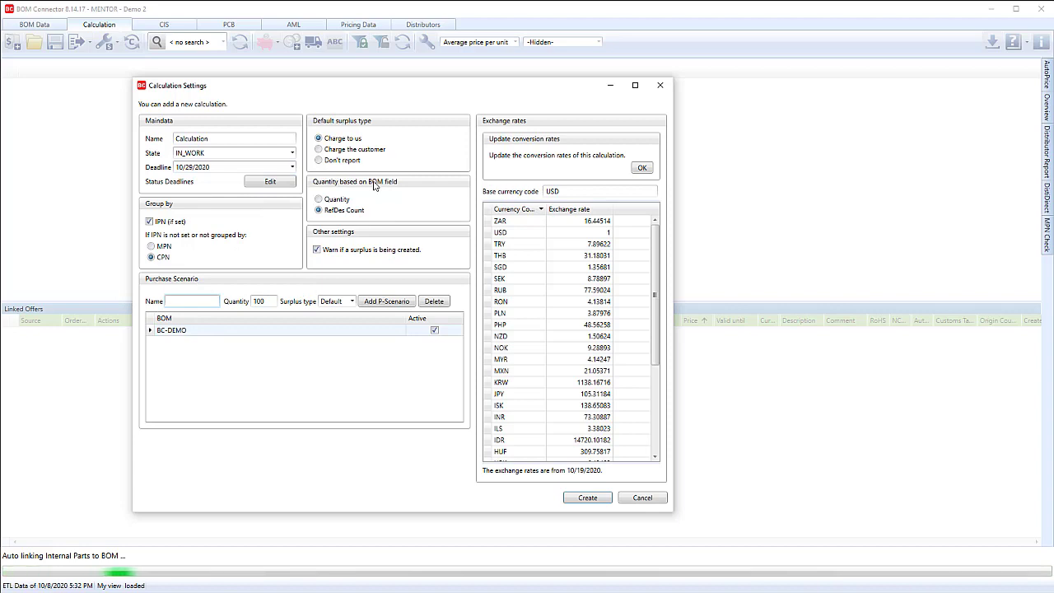
pyautogui.write('Proc')
pyautogui.write('uction')
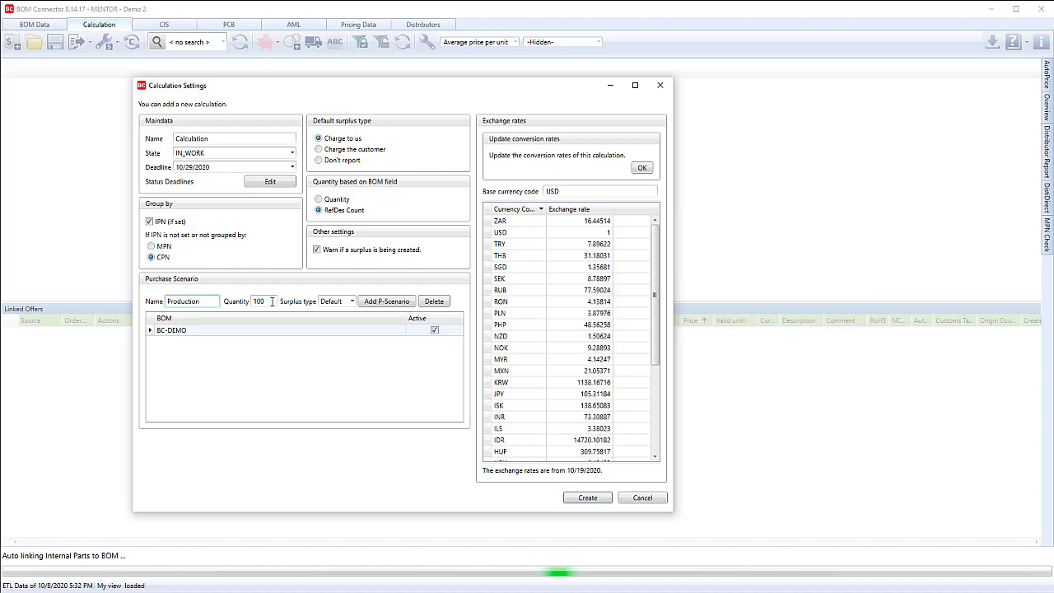
pyautogui.click(401, 304)
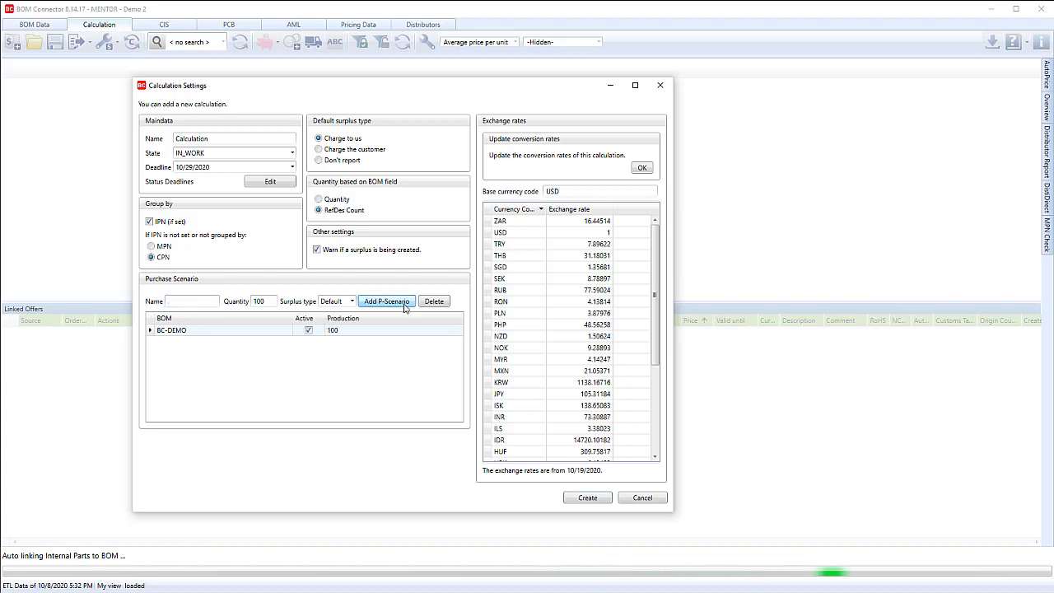
pyautogui.click(588, 498)
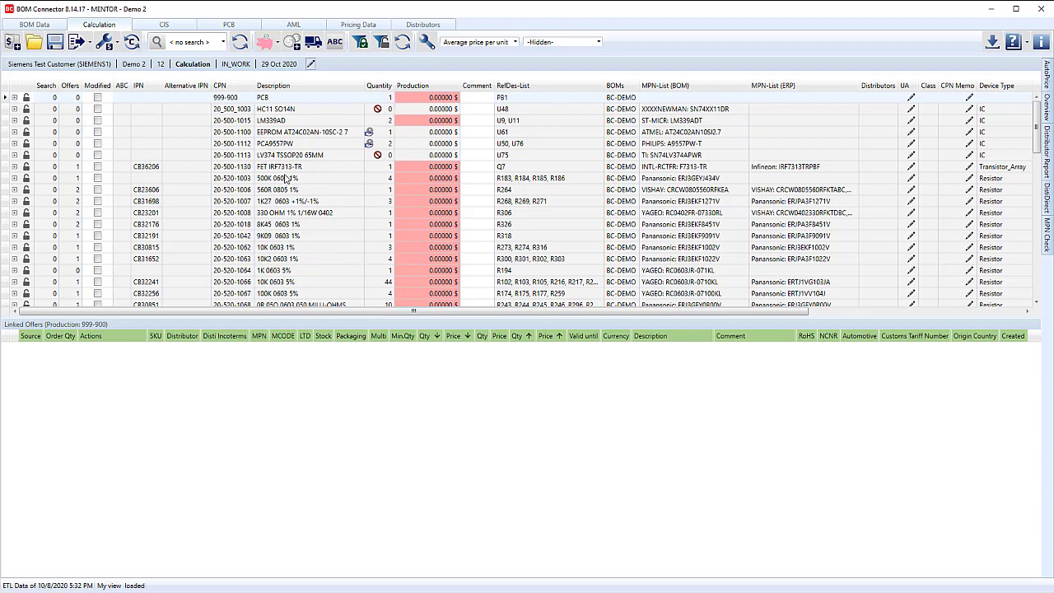
# Filter MPN-List (ERP) by 'pan' to show the Panasonic parts and check them out
pyautogui.click(798, 85)
pyautogui.click(825, 115)
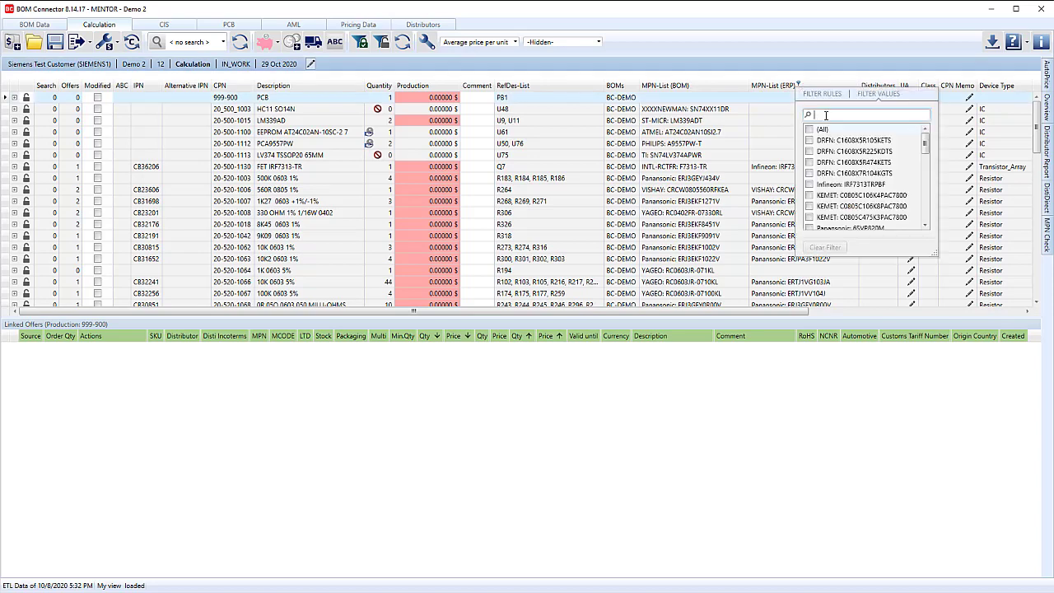
pyautogui.write('pana')
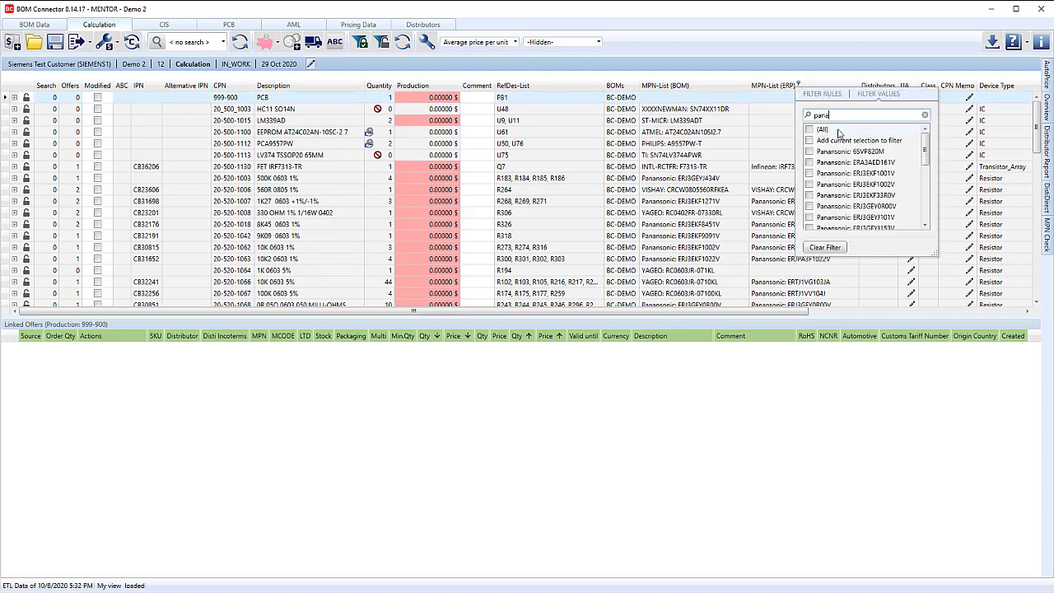
pyautogui.click(810, 130)
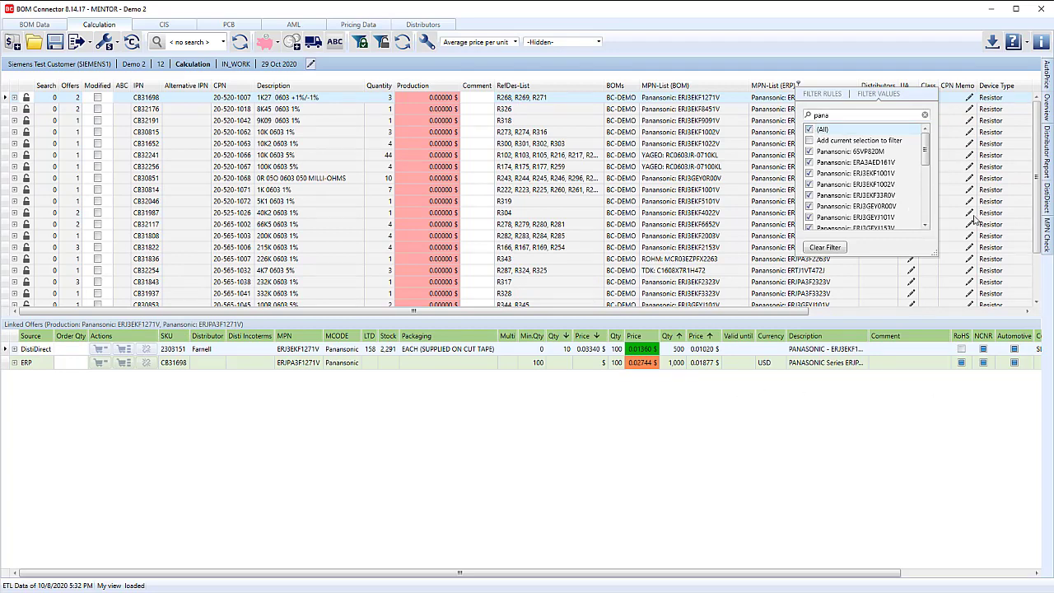
pyautogui.scroll(-2, 937, 134)
pyautogui.scroll(2, 939, 135)
pyautogui.click(853, 74)
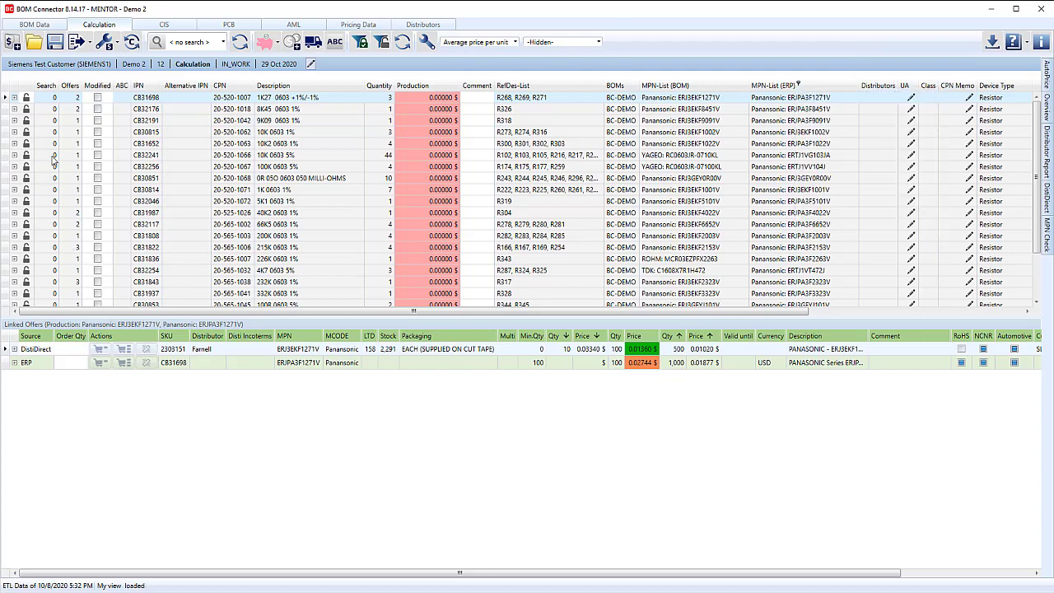
pyautogui.click(363, 46)
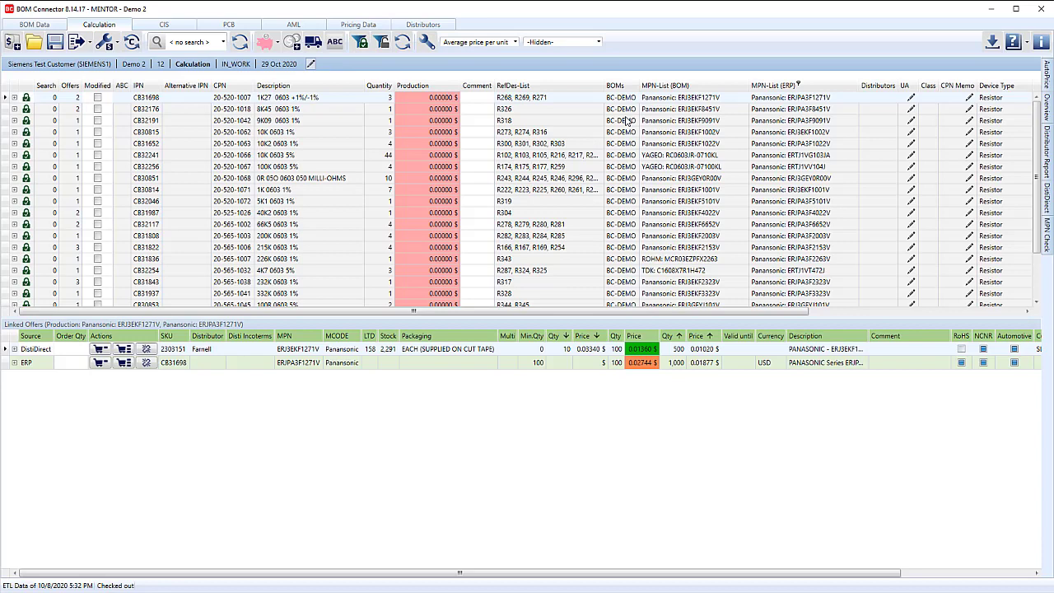
# Sort by MPN-List (ERP) and clear the filter to show all parts again
pyautogui.click(802, 87)
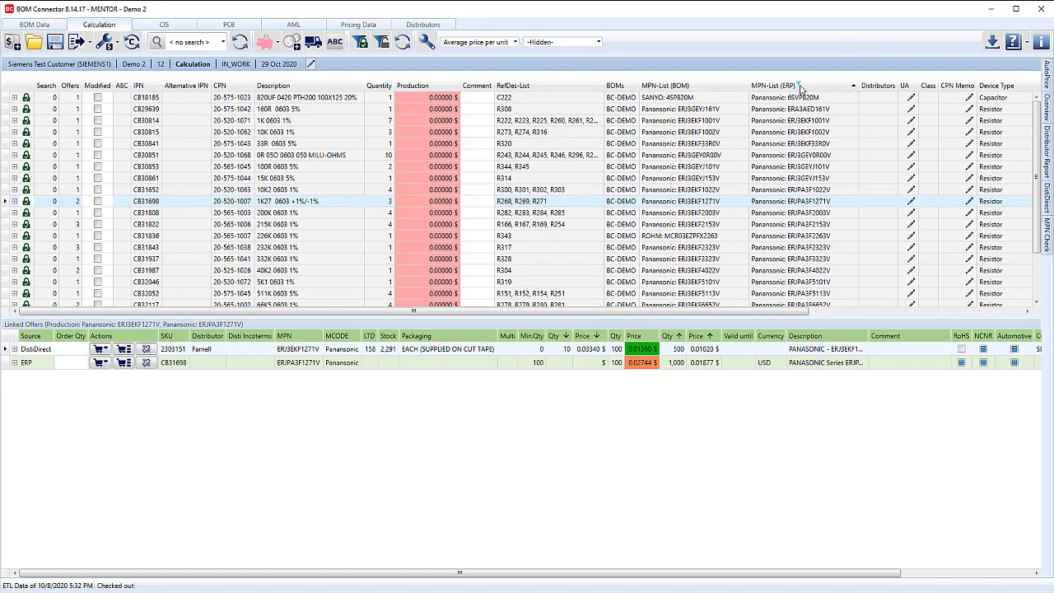
pyautogui.click(798, 85)
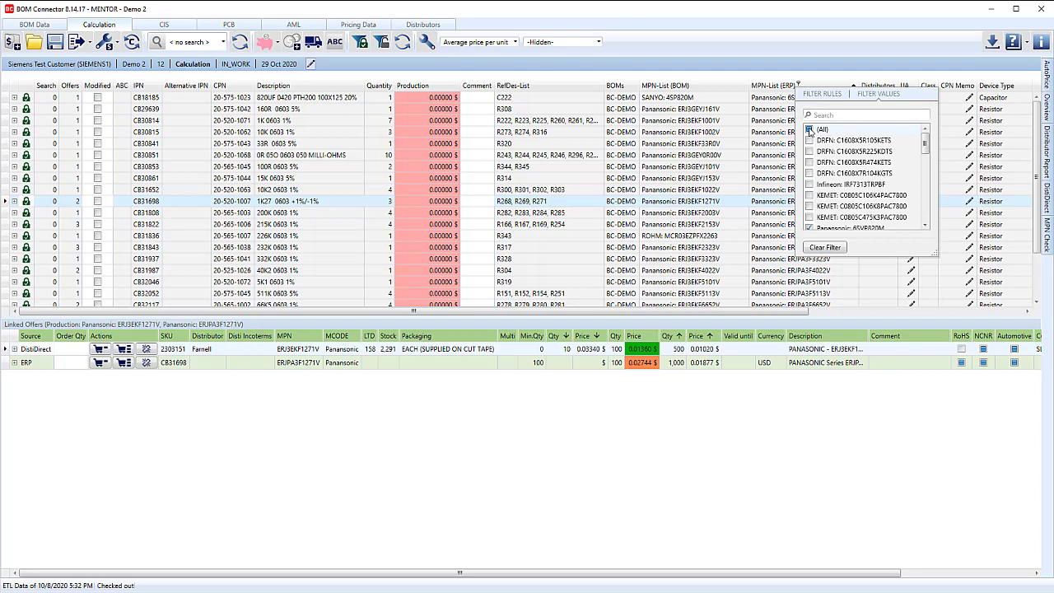
pyautogui.click(810, 130)
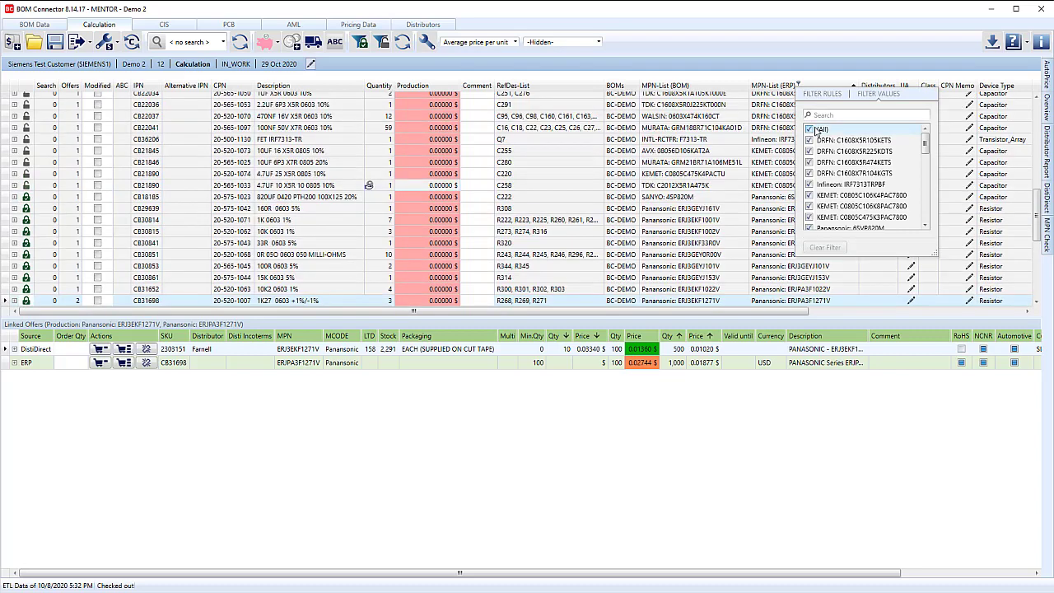
pyautogui.click(806, 65)
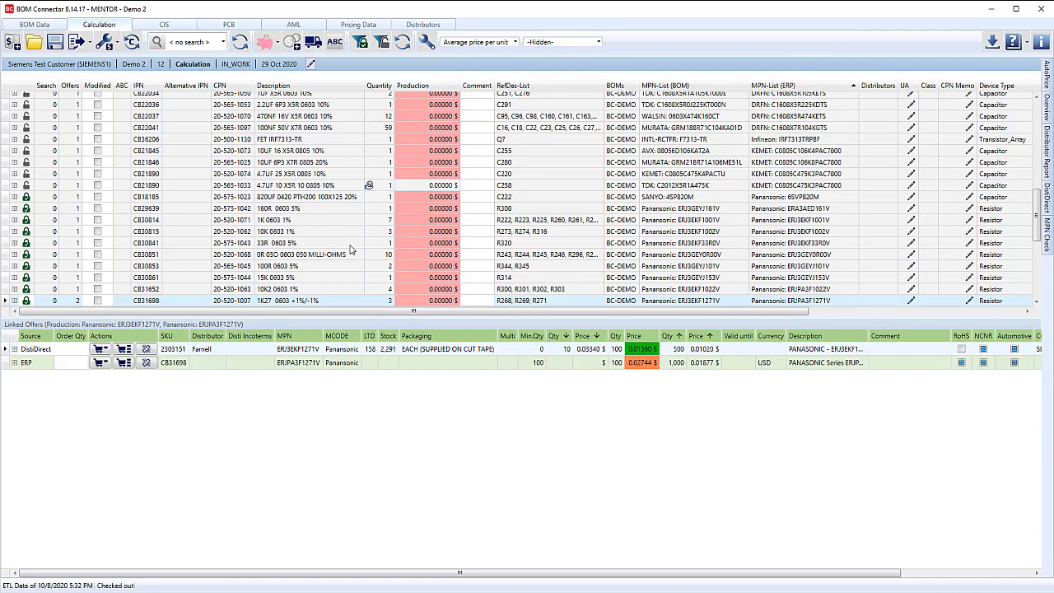
# Sort the calculation by IPN and show 'Needed order quantity' in the Production-2 column
pyautogui.click(598, 42)
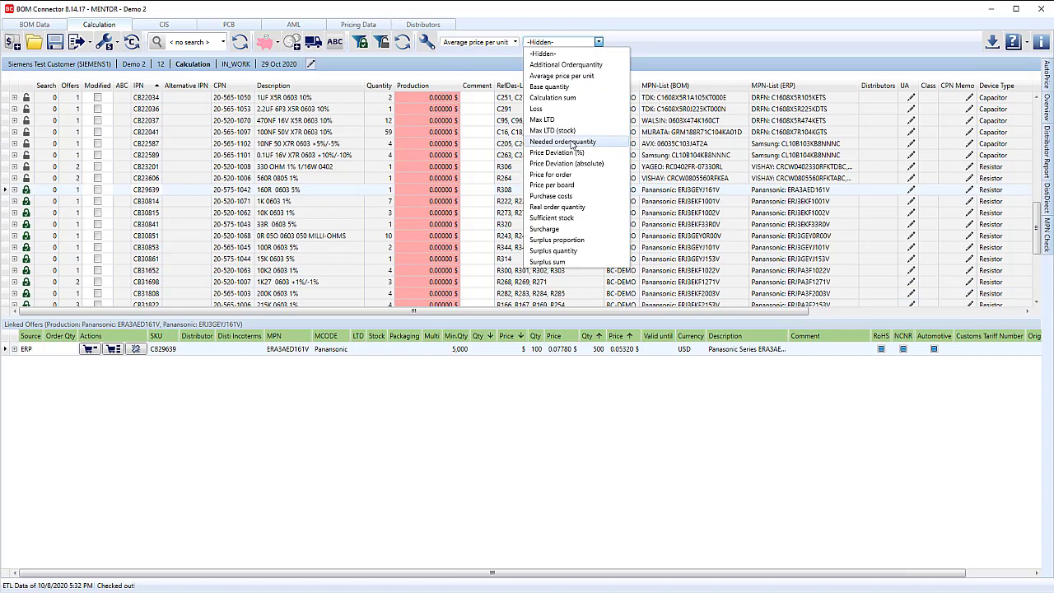
pyautogui.click(565, 139)
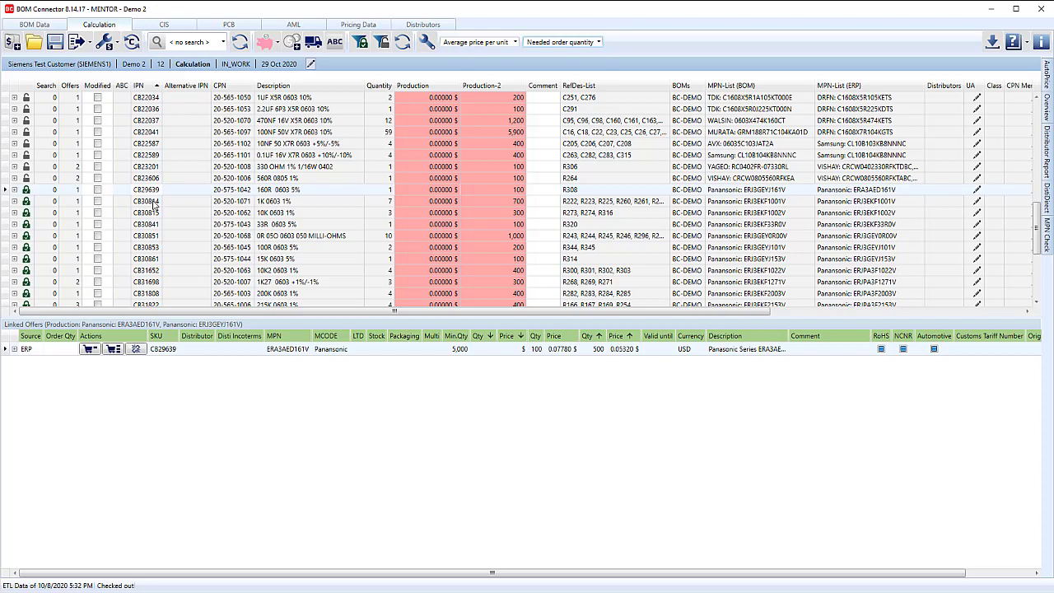
# Price CB30815, CB30841 and CB30851 from ERP stock, ordering 1,000 of CB30851 at 0.00682 $
pyautogui.click(154, 204)
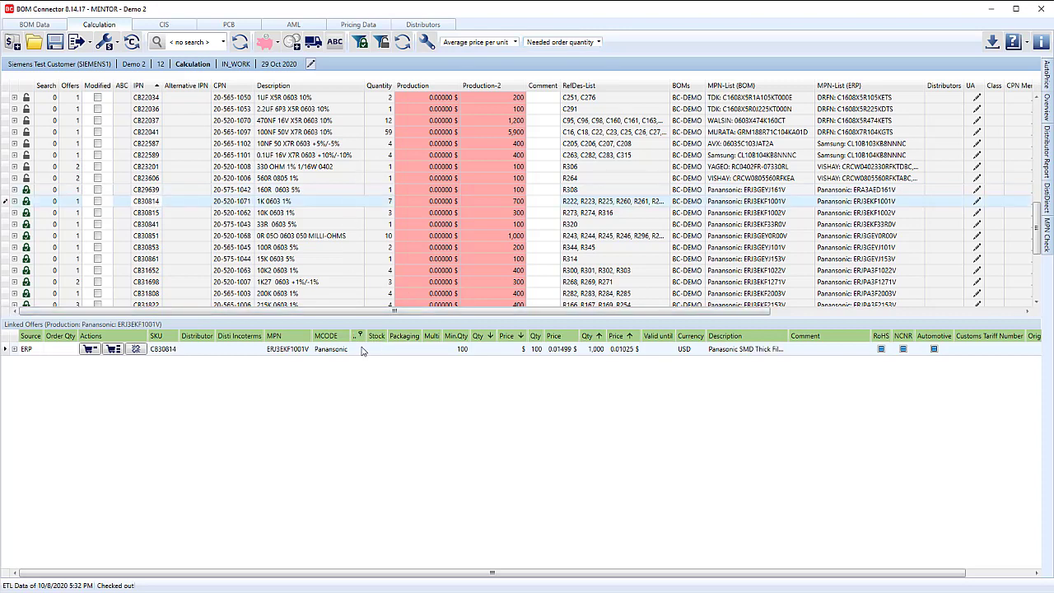
pyautogui.click(150, 214)
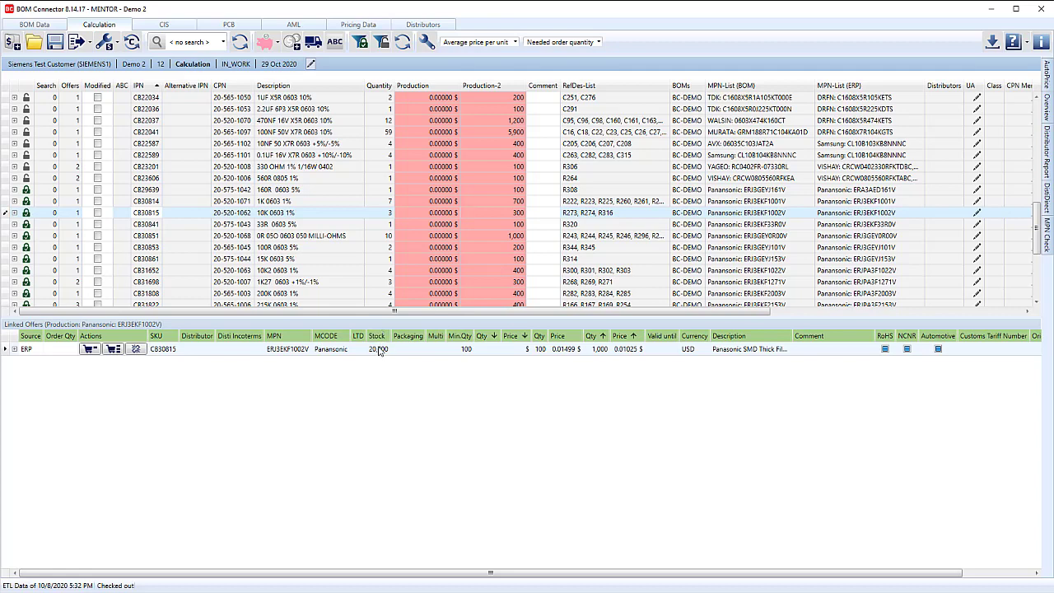
pyautogui.click(91, 350)
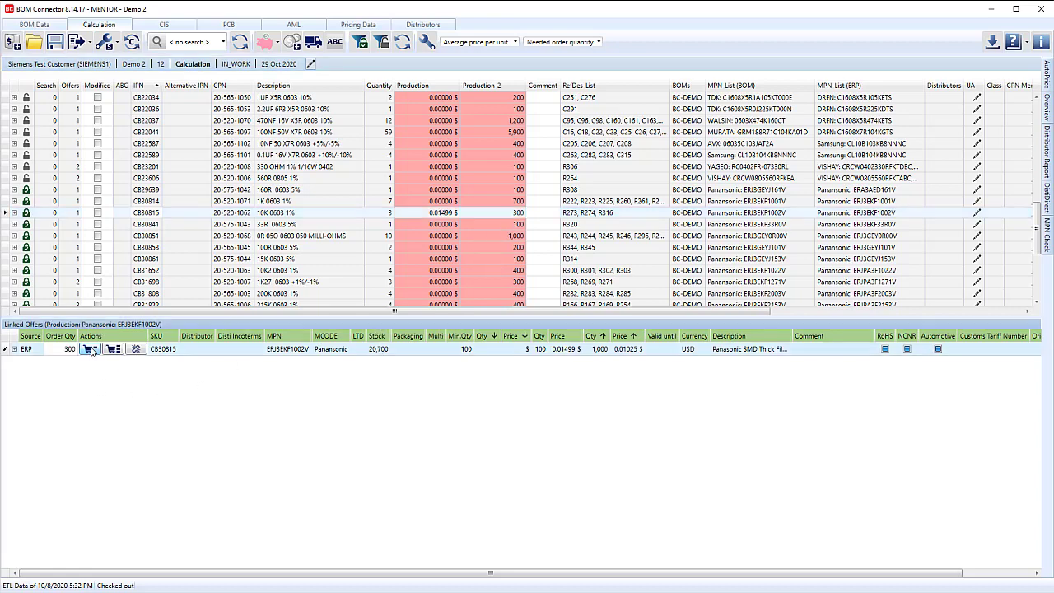
pyautogui.click(156, 224)
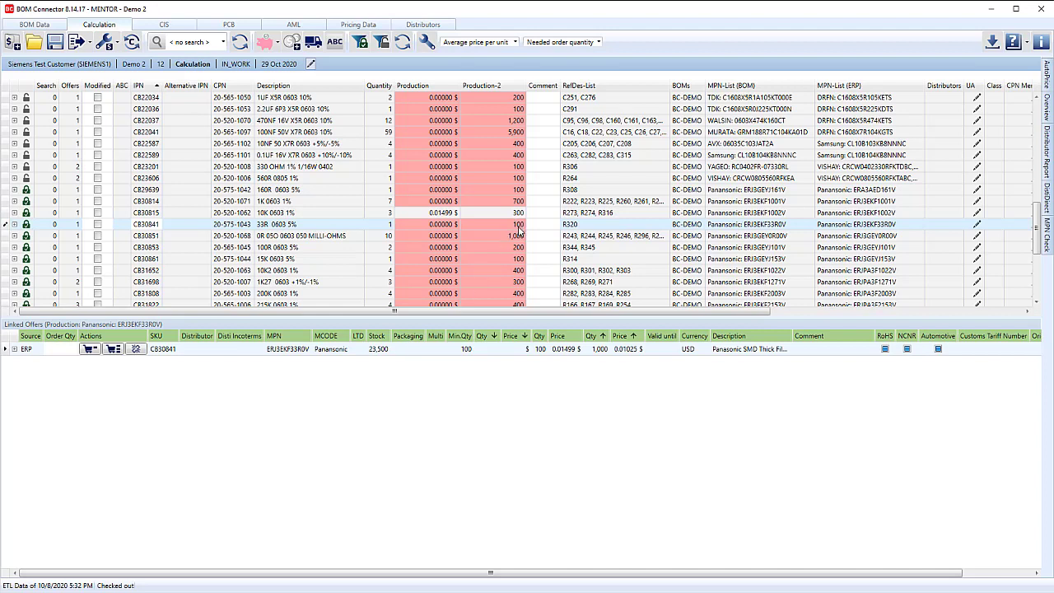
pyautogui.click(96, 350)
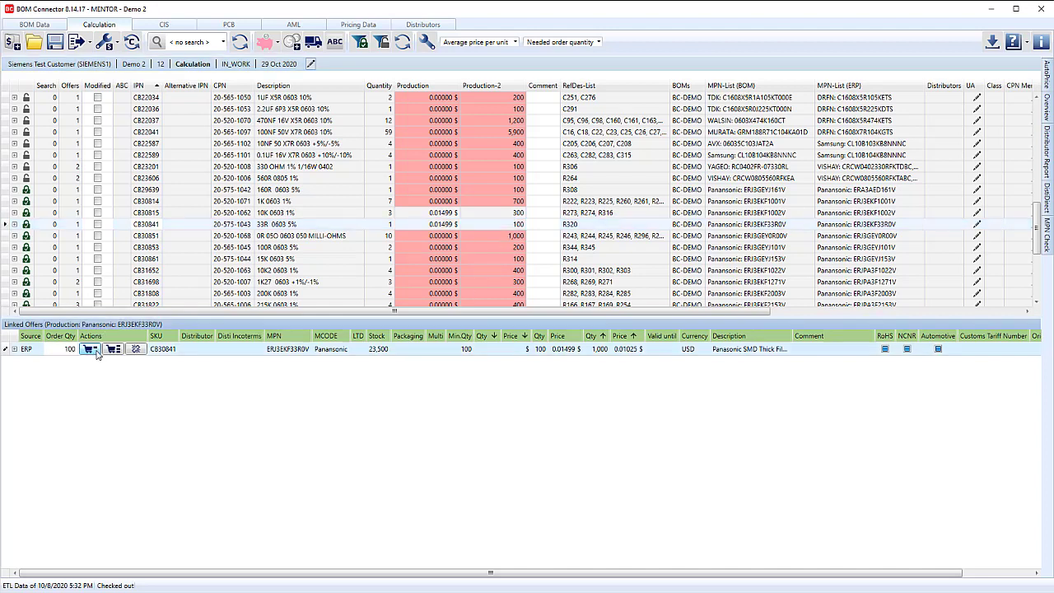
pyautogui.click(140, 236)
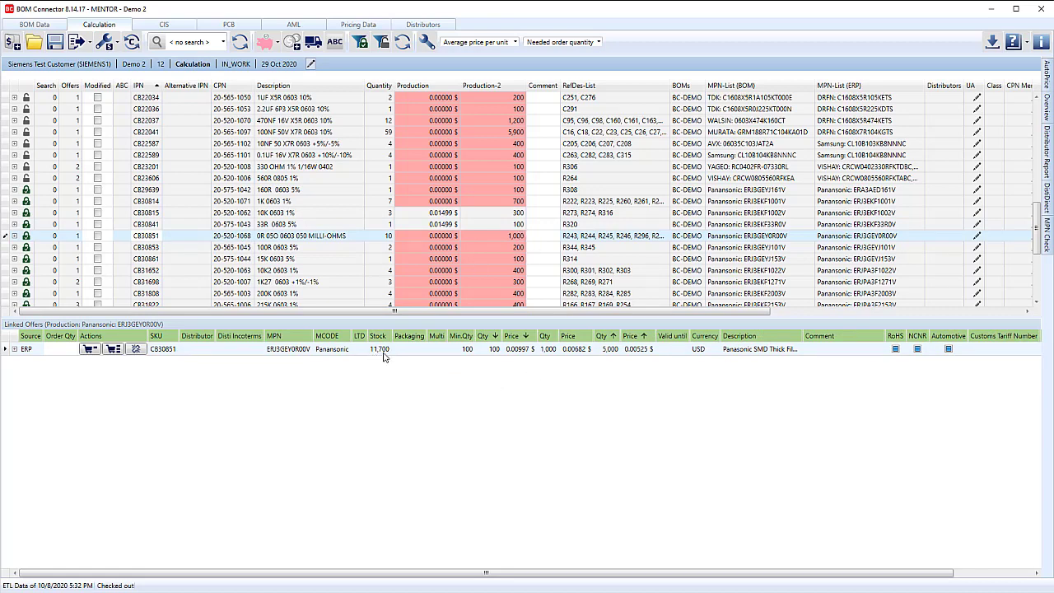
pyautogui.click(88, 349)
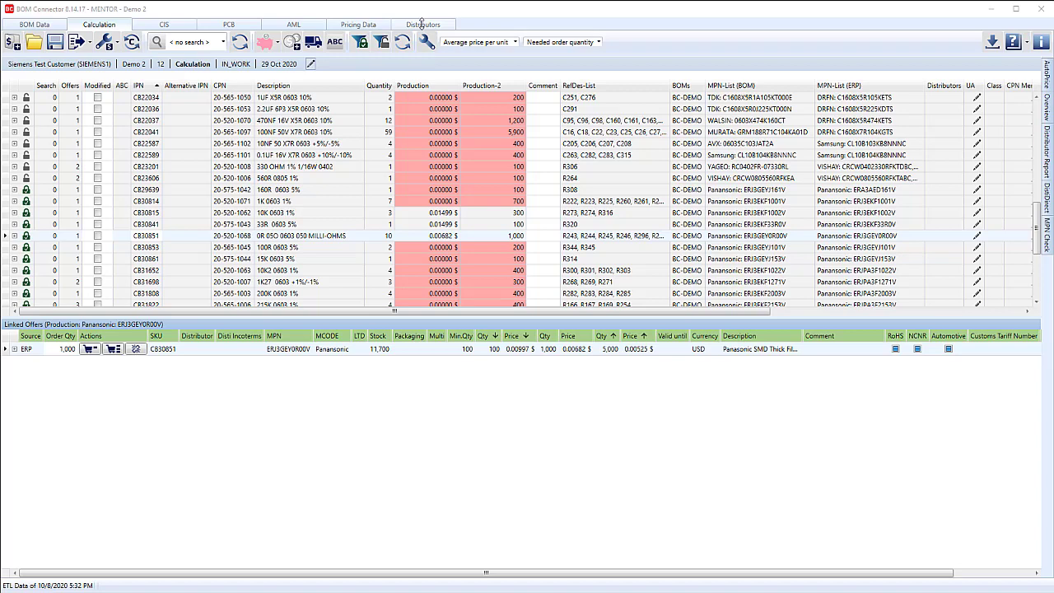
pyautogui.click(422, 24)
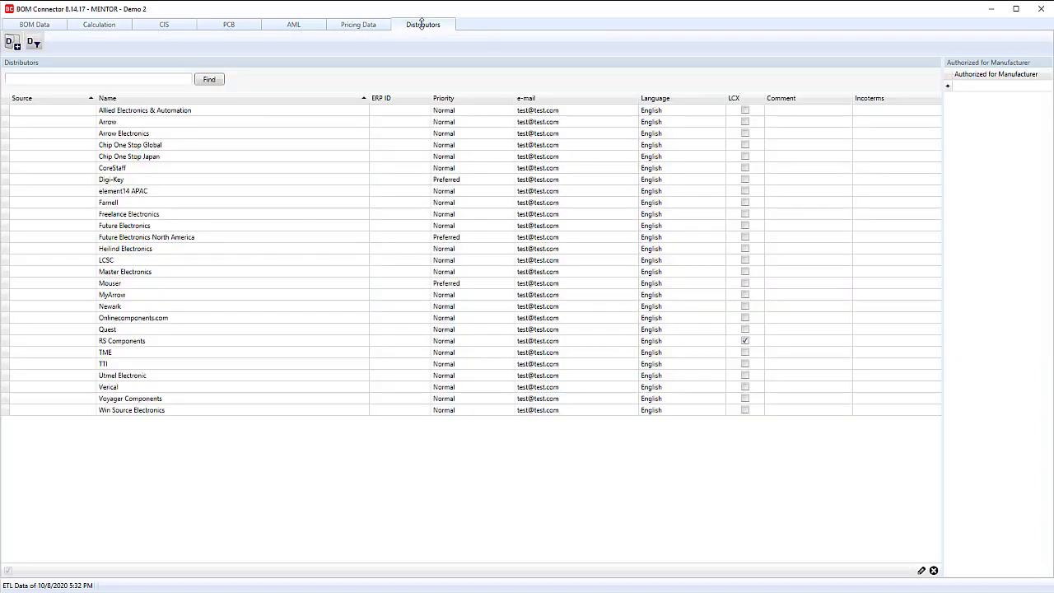
pyautogui.click(141, 345)
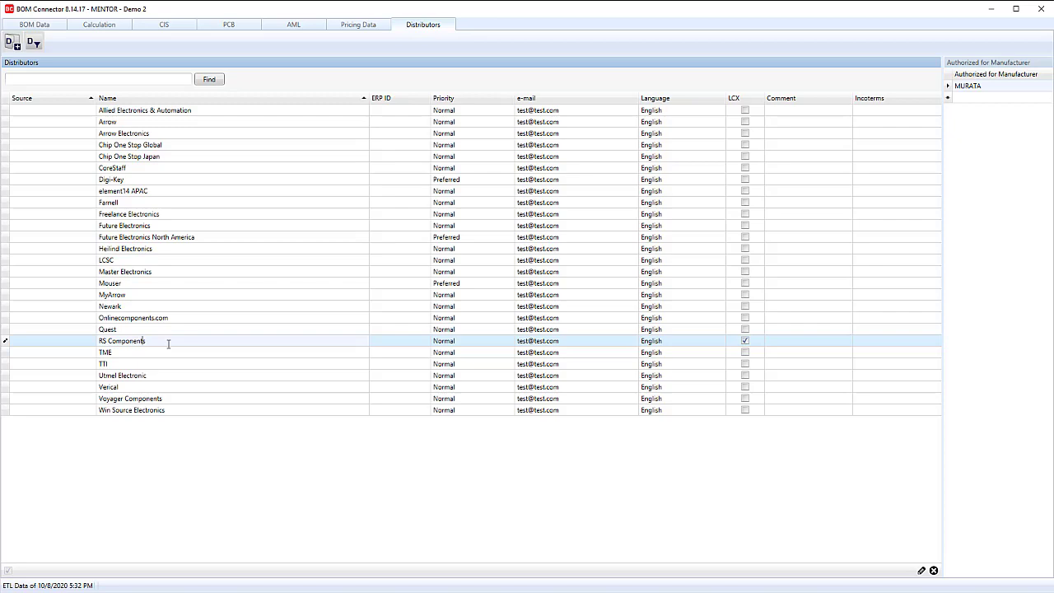
pyautogui.click(99, 24)
# Search DistiDirect with Arrow and MyArrow unticked, fetching distributor offers for Demo 2's parts
pyautogui.click(222, 45)
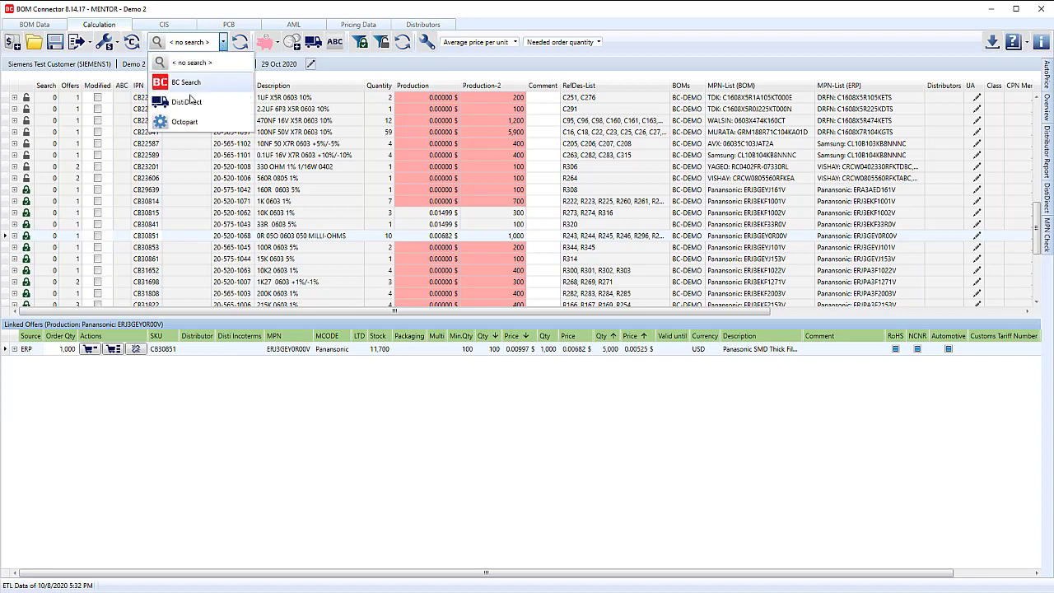
pyautogui.click(191, 104)
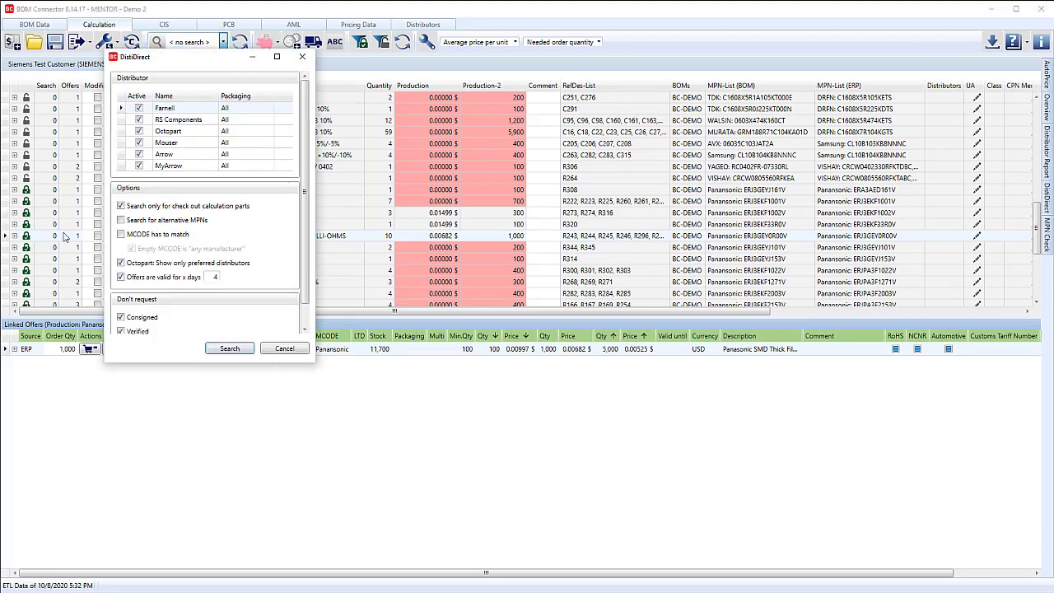
pyautogui.click(139, 154)
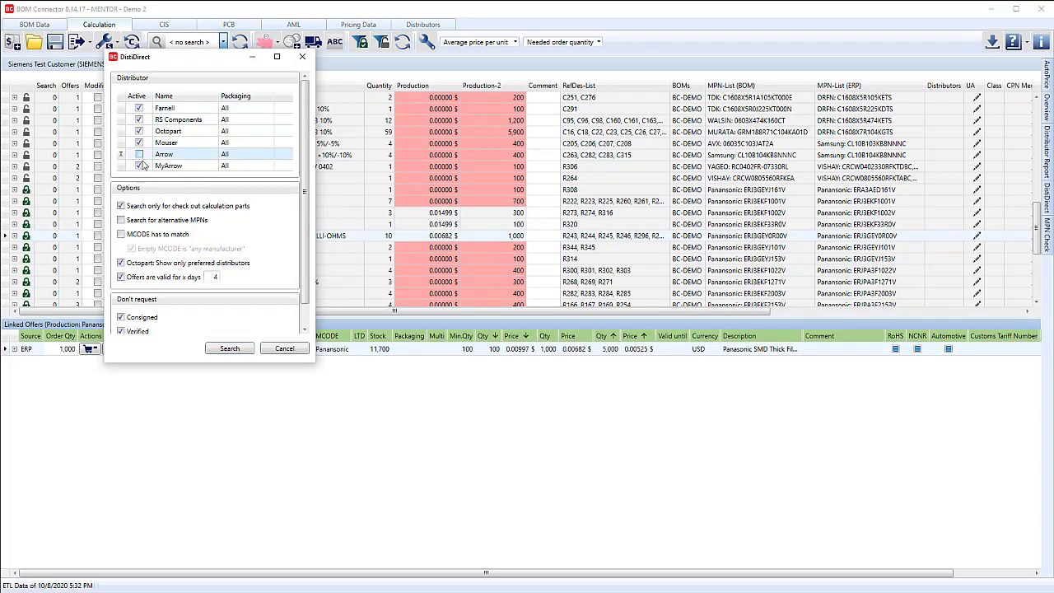
pyautogui.click(140, 165)
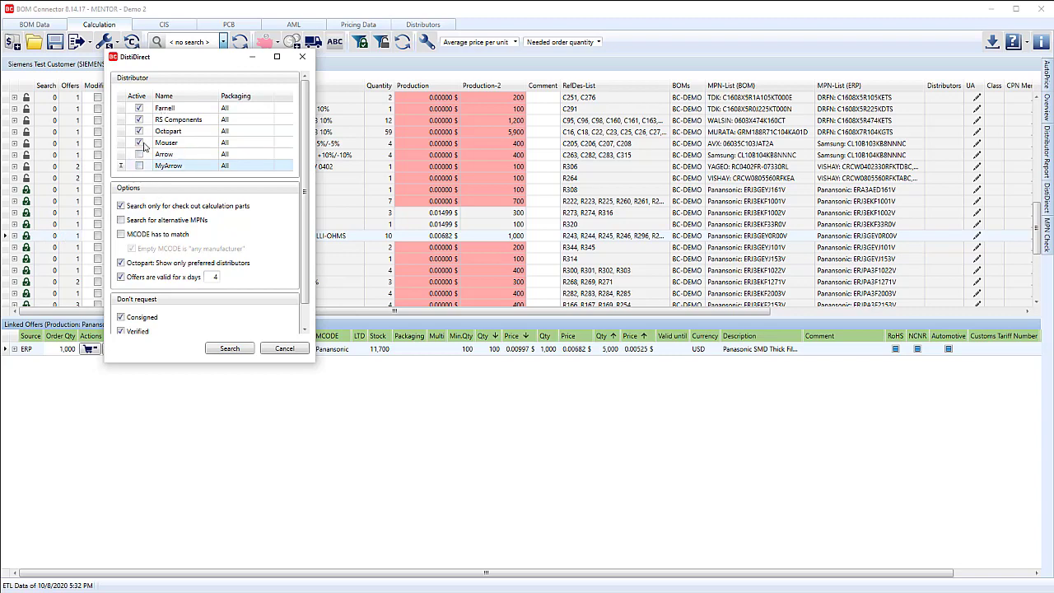
pyautogui.click(231, 349)
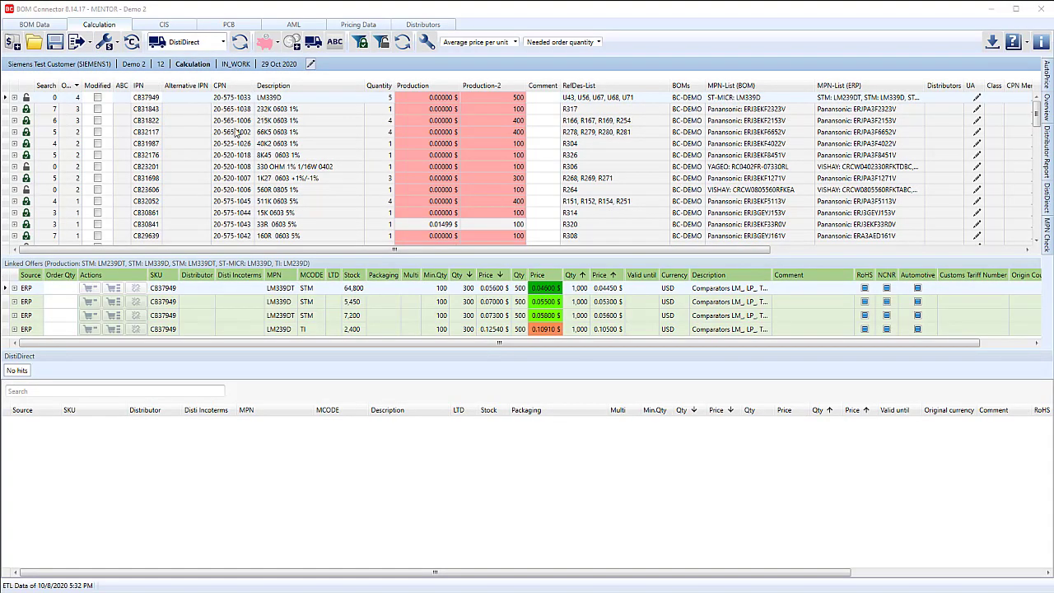
# Order 400 of CB32117 from its Mouser DistiDirect offer
pyautogui.click(148, 133)
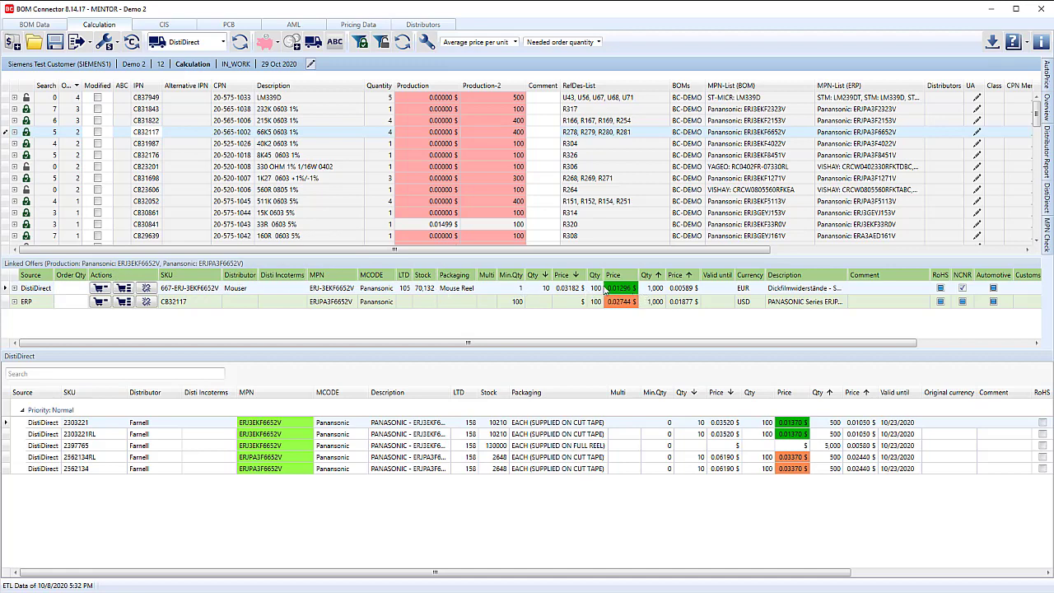
pyautogui.click(100, 289)
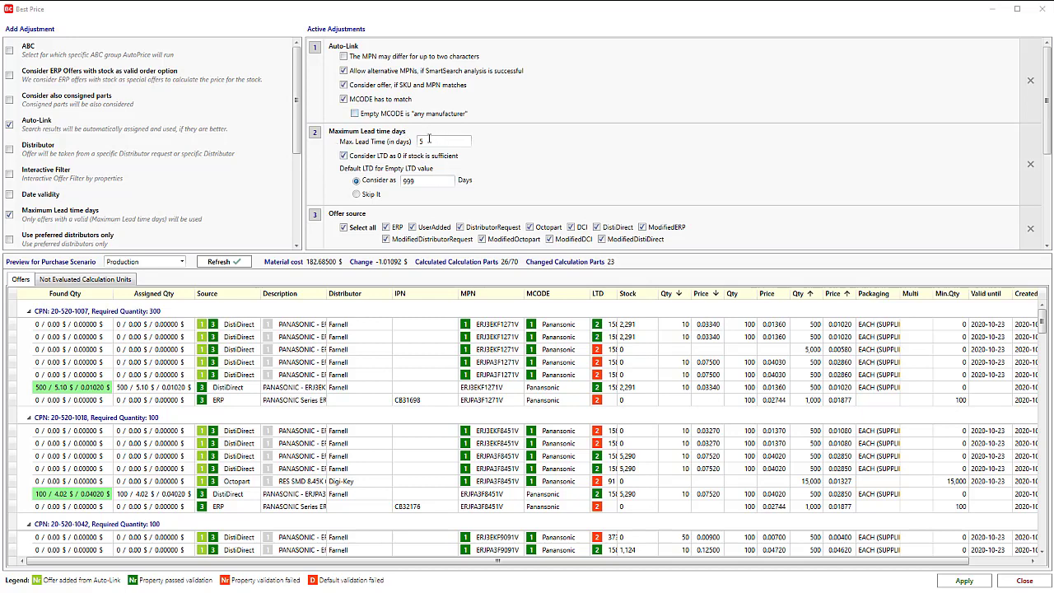
# Apply Best Price with a 1-day maximum lead time, giving 183.70 $ material cost
pyautogui.click(432, 142)
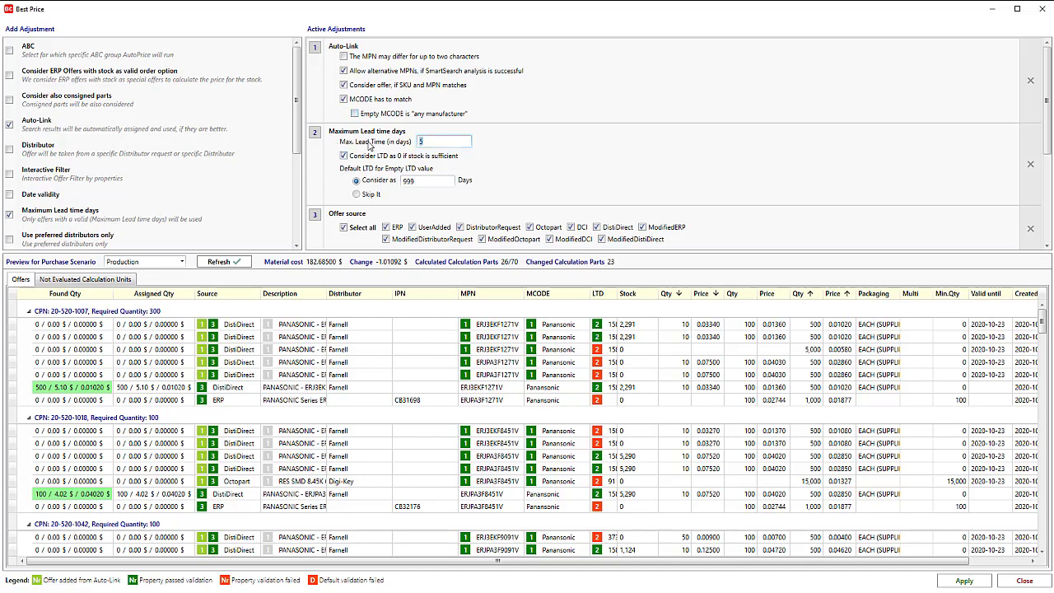
pyautogui.write('10')
pyautogui.press('Return')
pyautogui.scroll(-3, 904, 93)
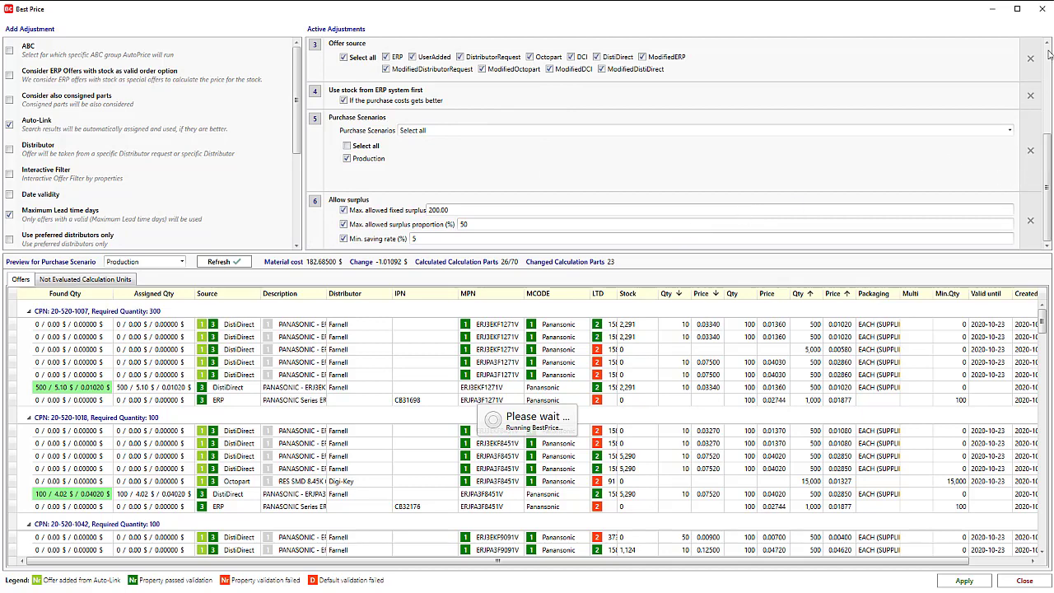
pyautogui.click(951, 584)
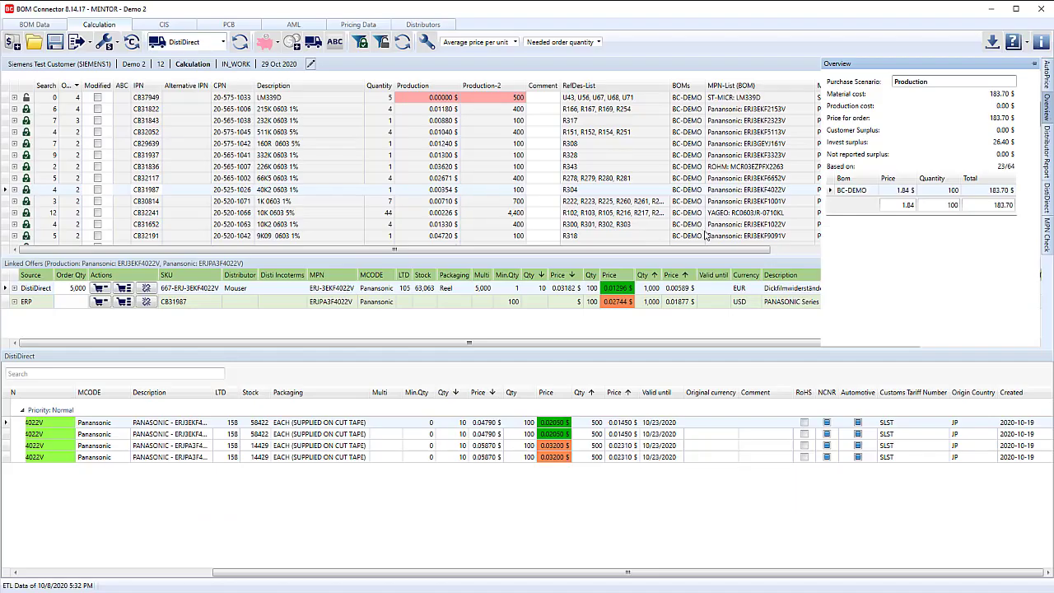
# Create a new distributor request with RS Components and Arrow selected as recipients
pyautogui.click(314, 43)
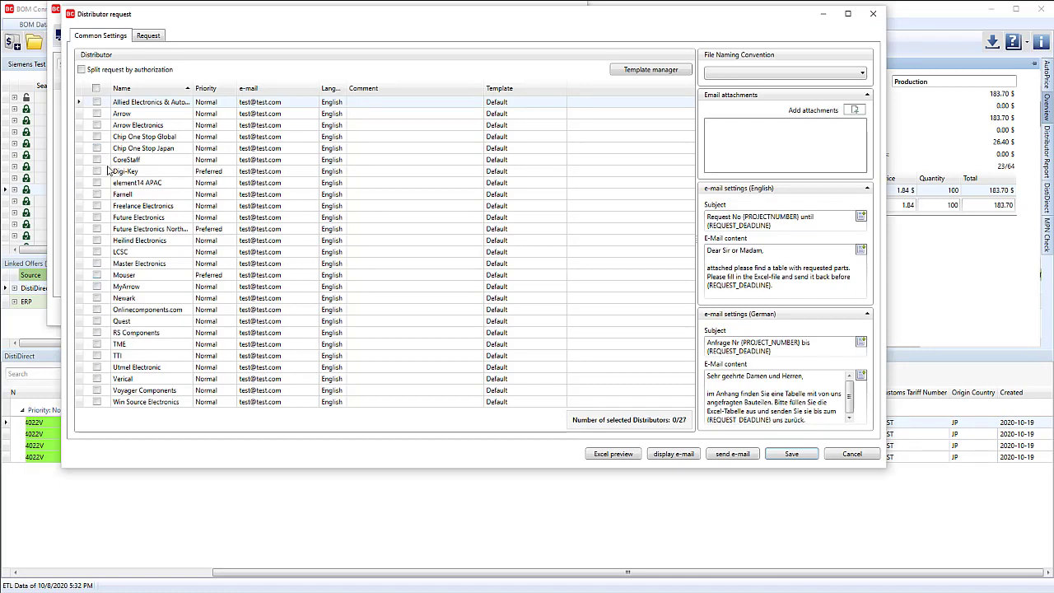
pyautogui.click(98, 332)
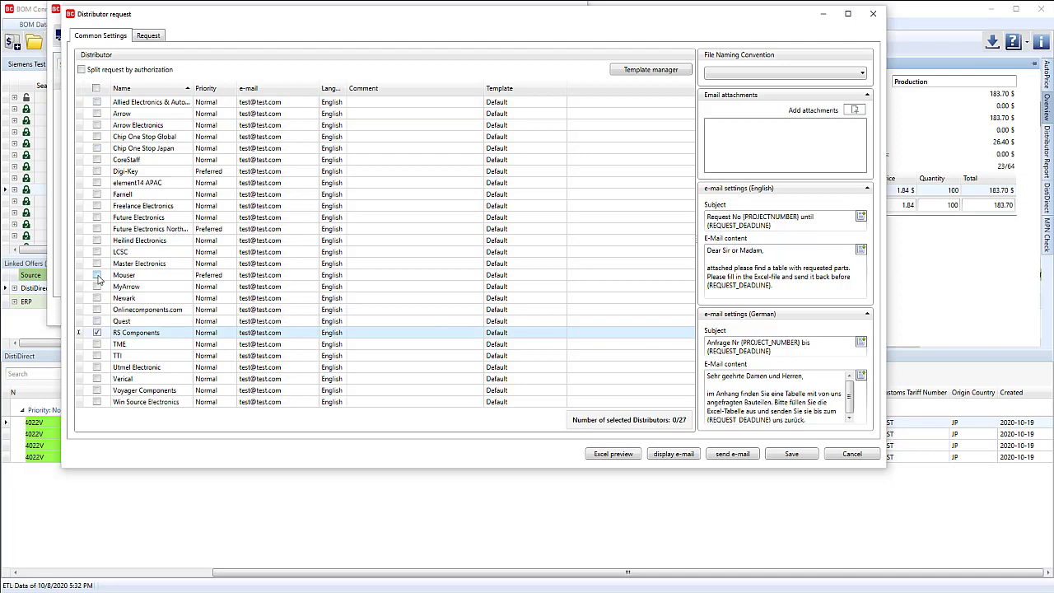
pyautogui.click(97, 114)
pyautogui.click(97, 114)
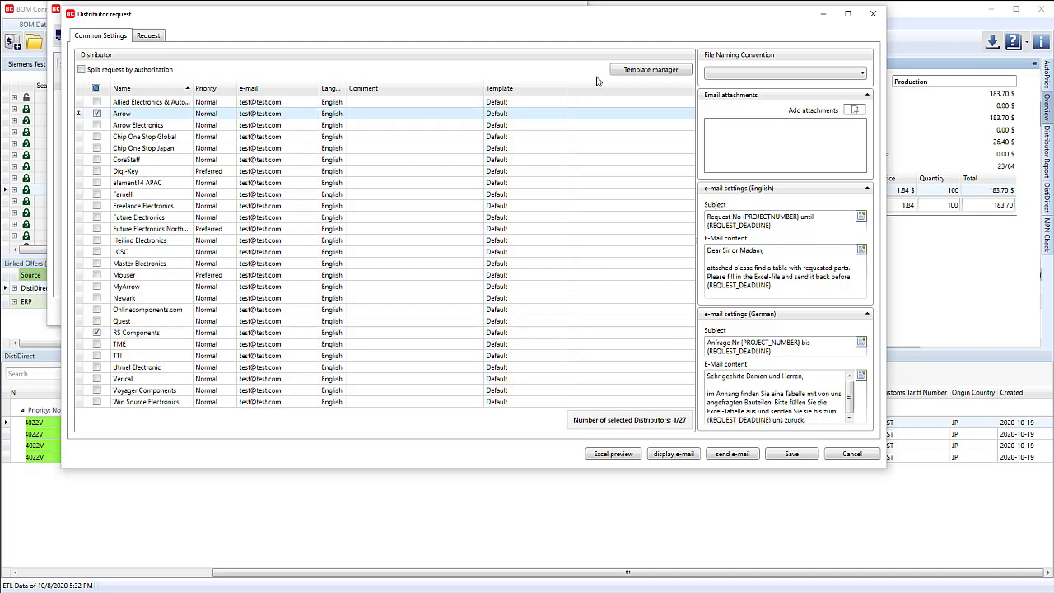
# Request unpriced part 20-565-1032 with a Description column and generate the RFQ e-mail draft
pyautogui.click(148, 36)
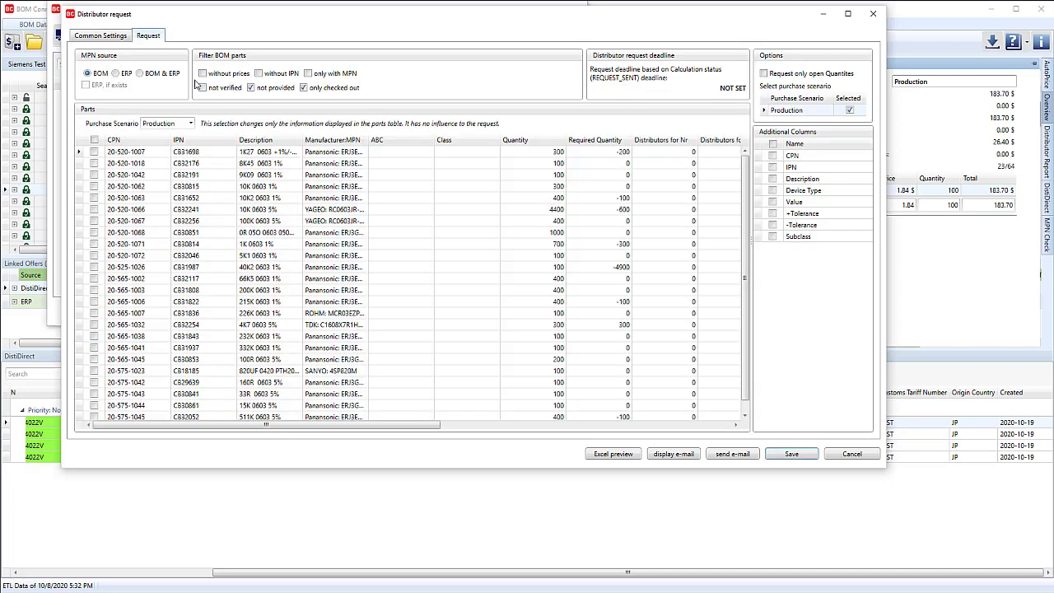
pyautogui.click(203, 75)
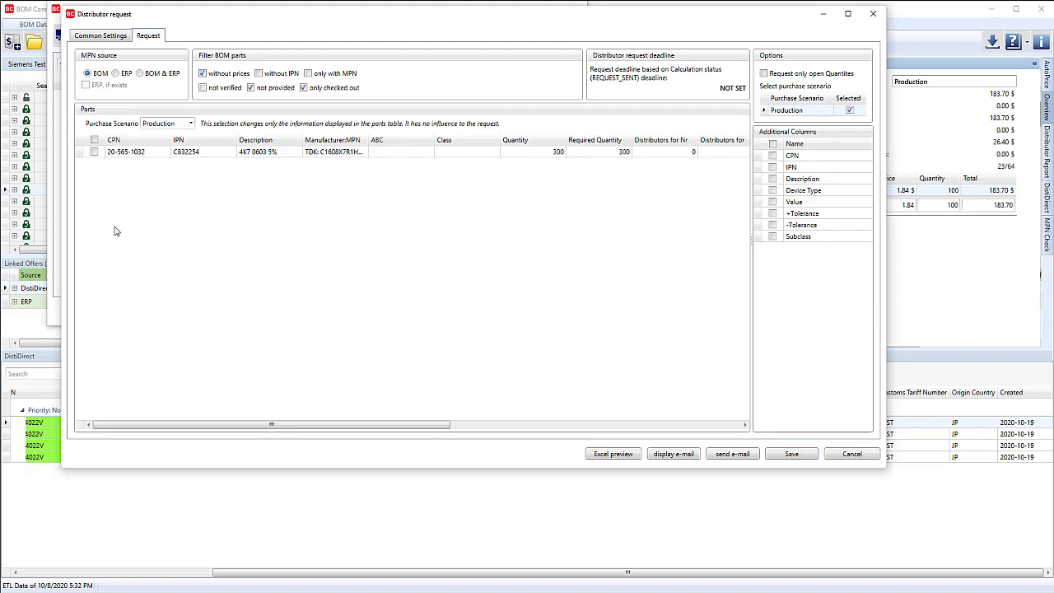
pyautogui.click(95, 152)
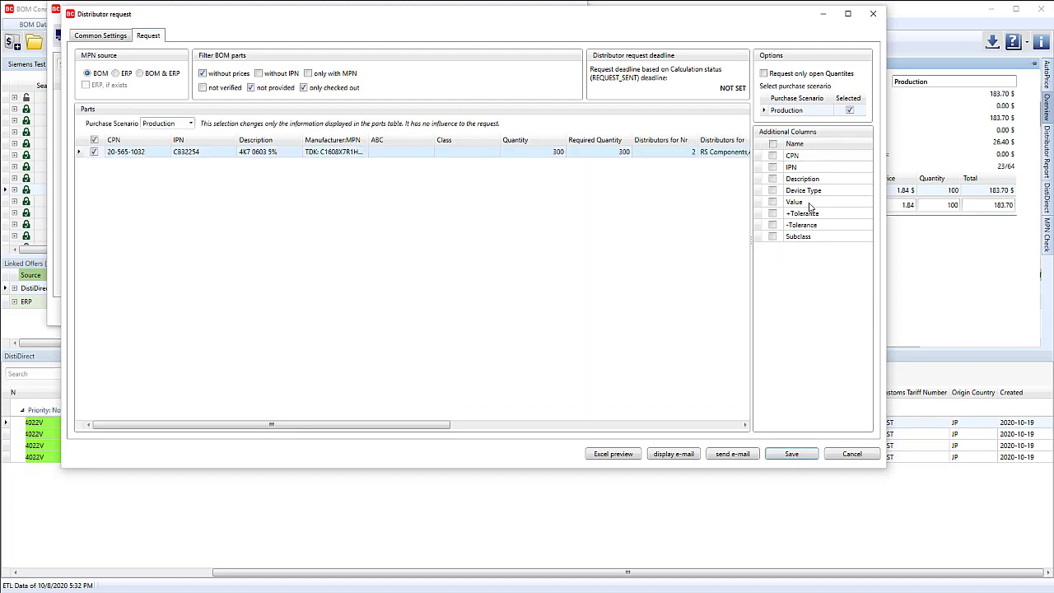
pyautogui.click(773, 179)
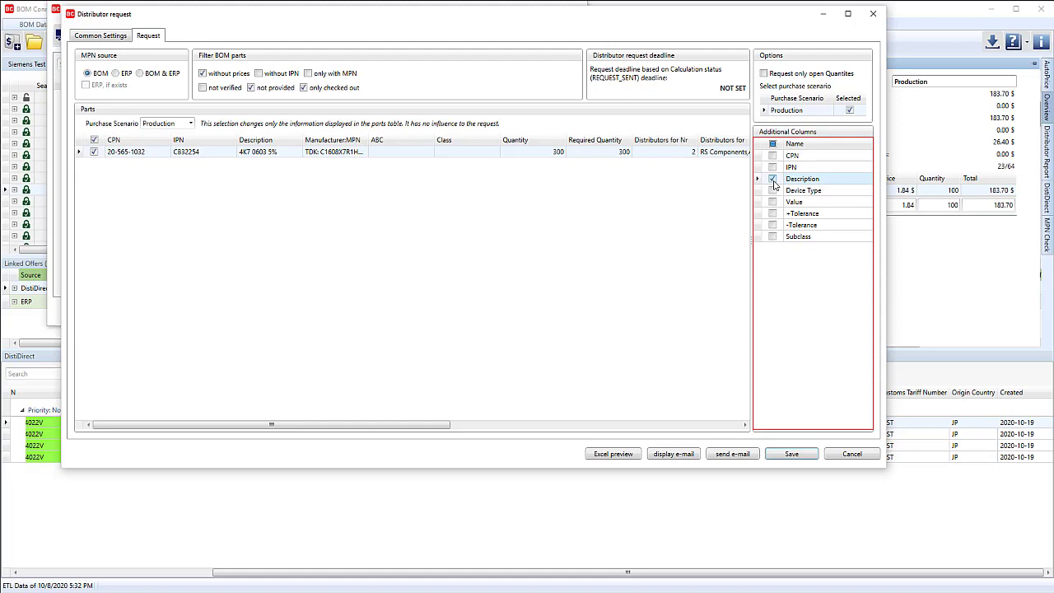
pyautogui.click(675, 454)
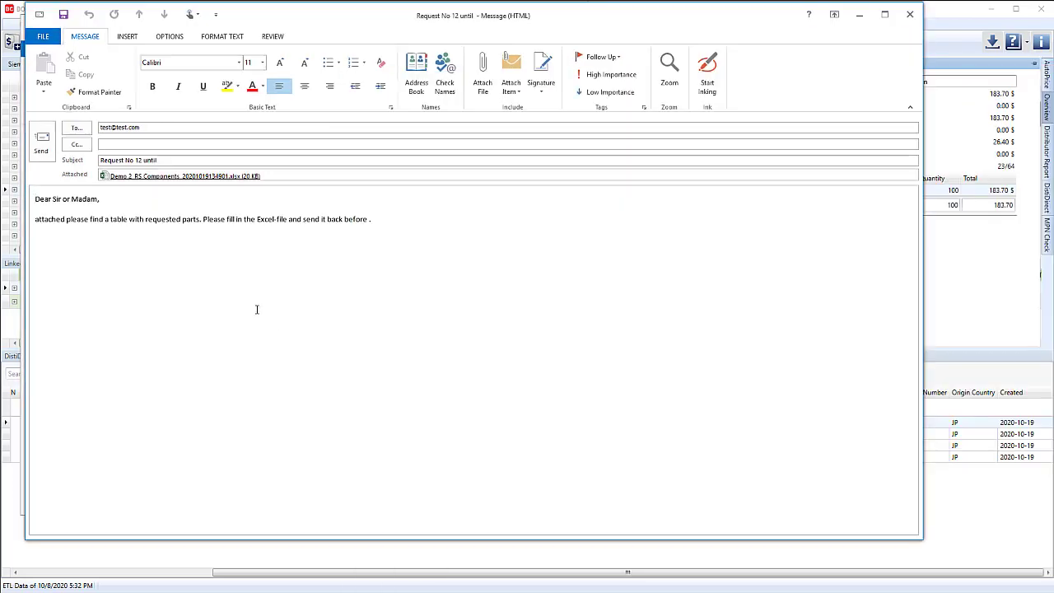
# Check the attached workbook's Requested Parts sheet: one TDK part, quantity 300
pyautogui.doubleClick(188, 178)
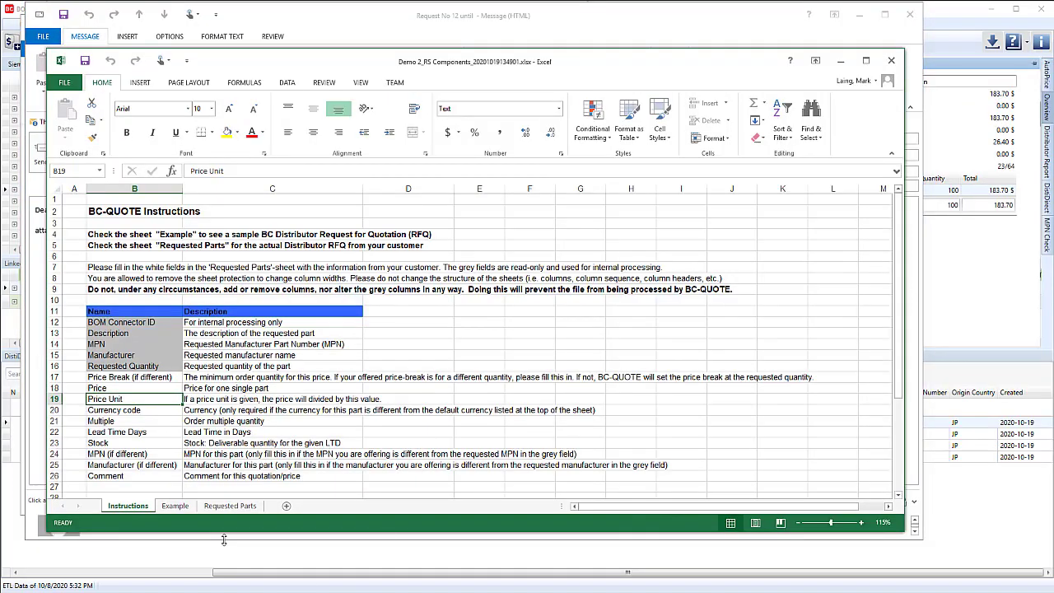
pyautogui.click(230, 506)
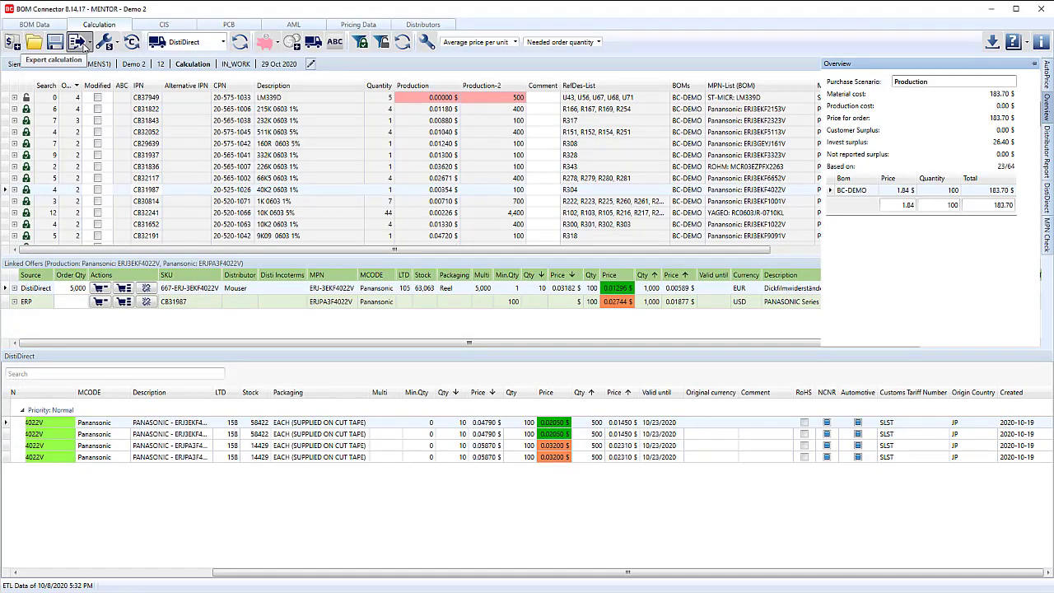
pyautogui.click(84, 42)
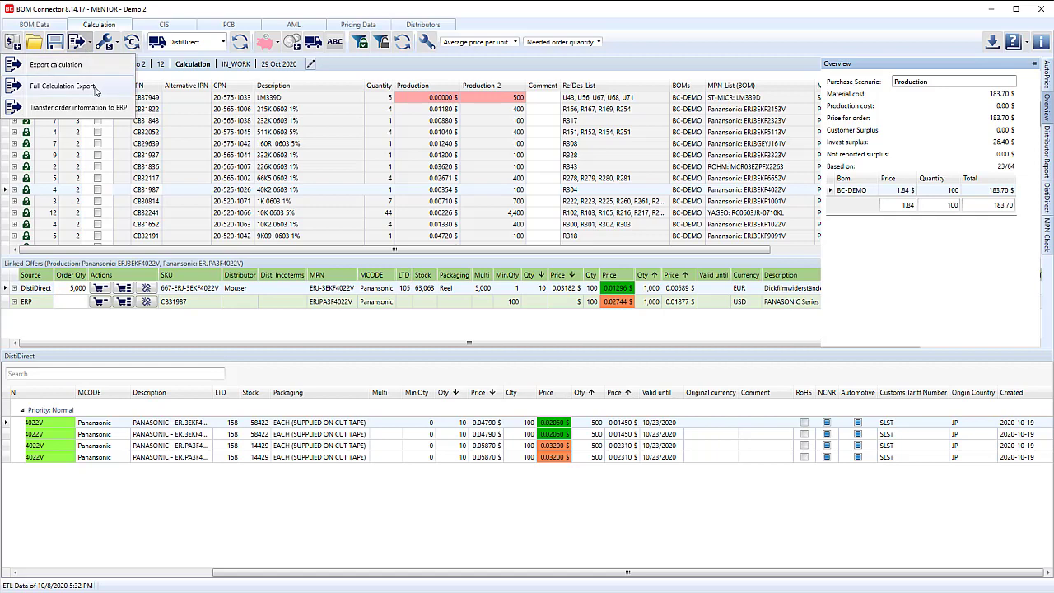
# Export the full calculation to calculationExportV3English1, review its Price Production sheet, then close it
pyautogui.click(96, 90)
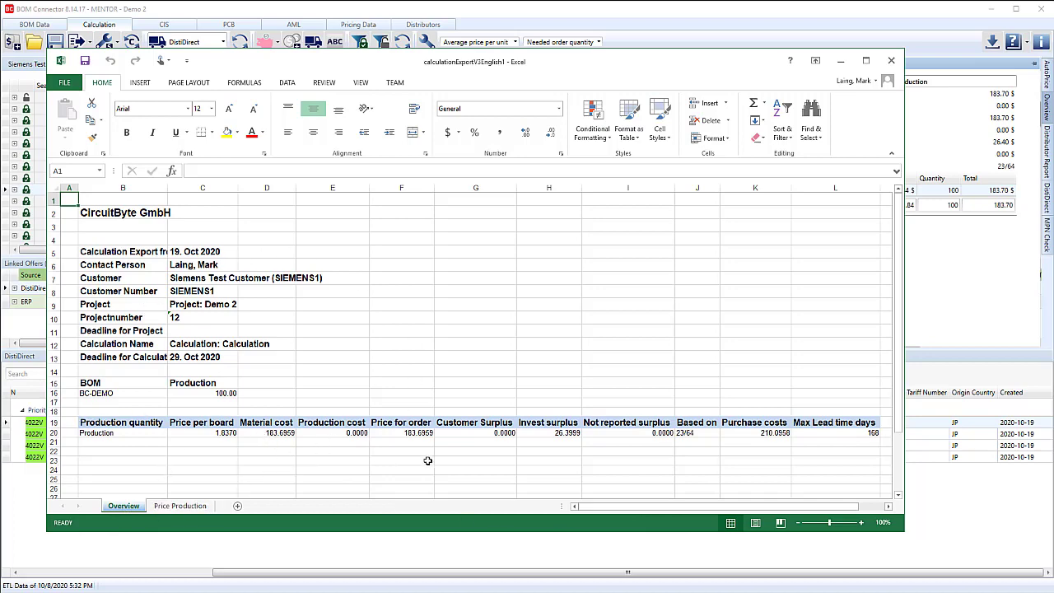
pyautogui.click(181, 505)
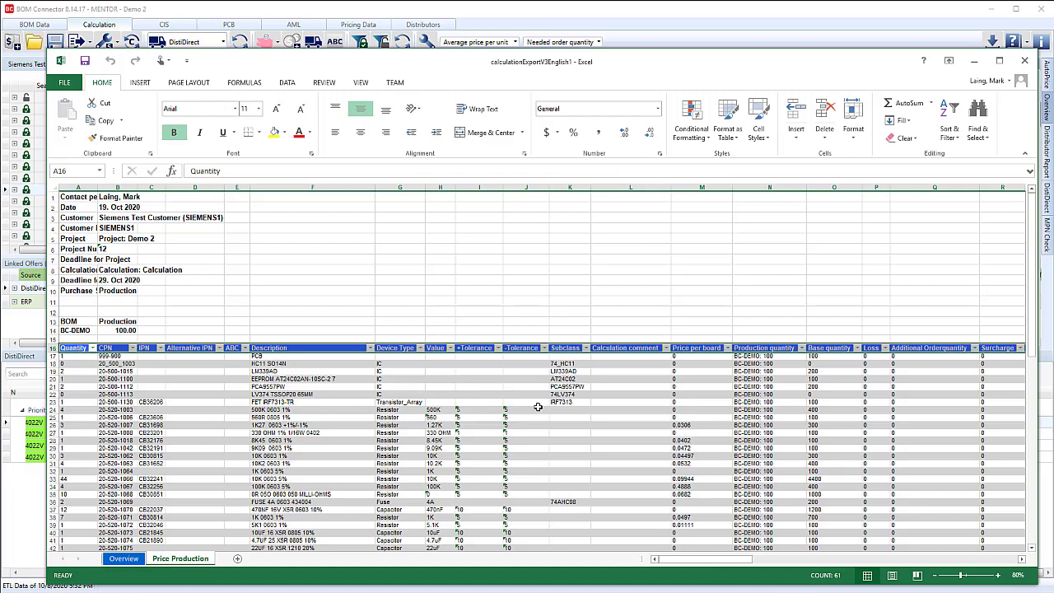
pyautogui.hotkey('alt', 'Tab')
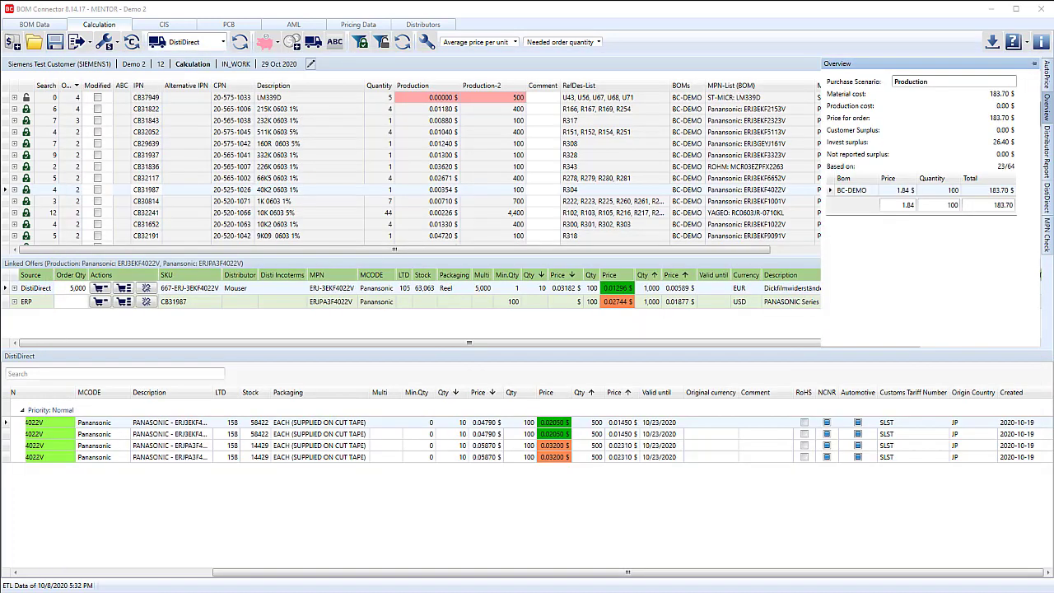